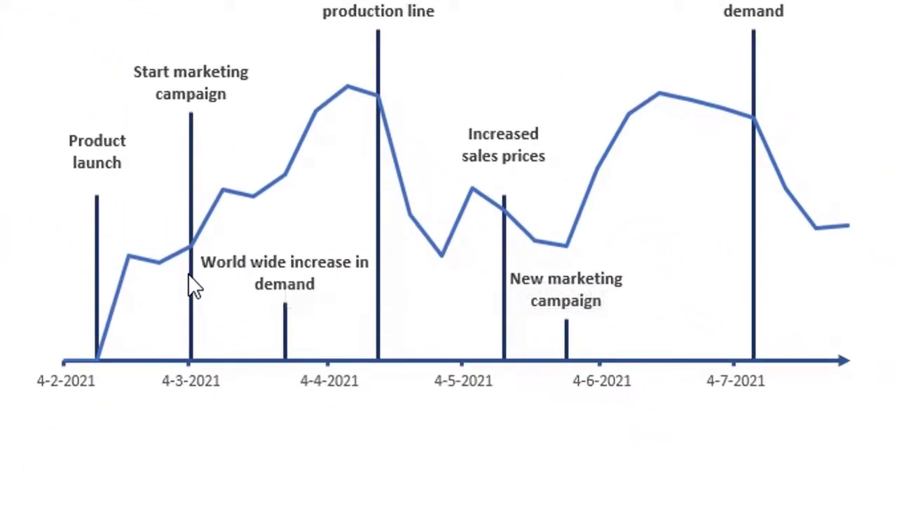
# Review the finished sales timeline chart with its event markers on Sheet1 and switch to Sheet2.
pyautogui.scroll(3, 192, 274)
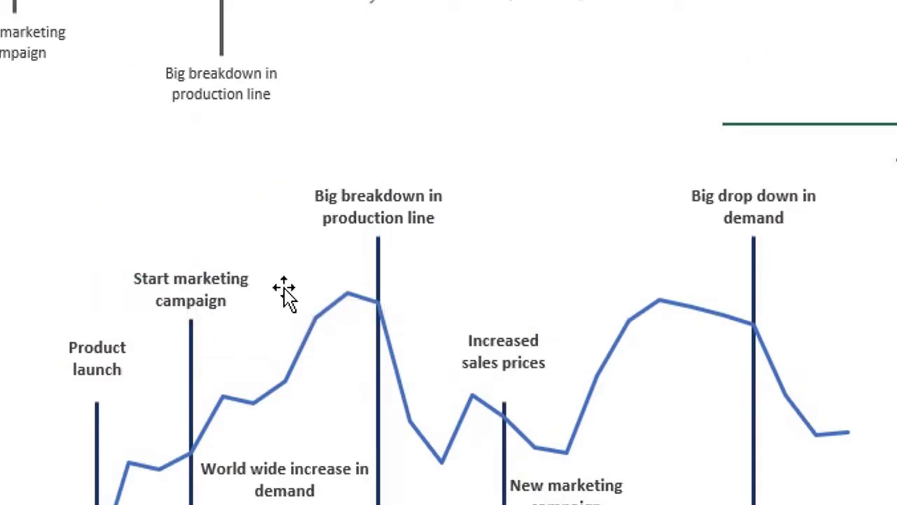
pyautogui.scroll(-2, 287, 295)
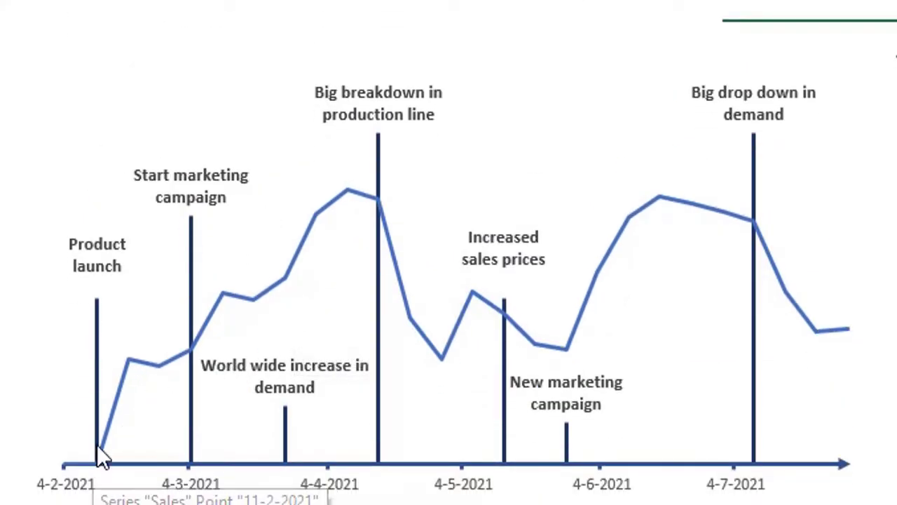
pyautogui.moveTo(153, 369)
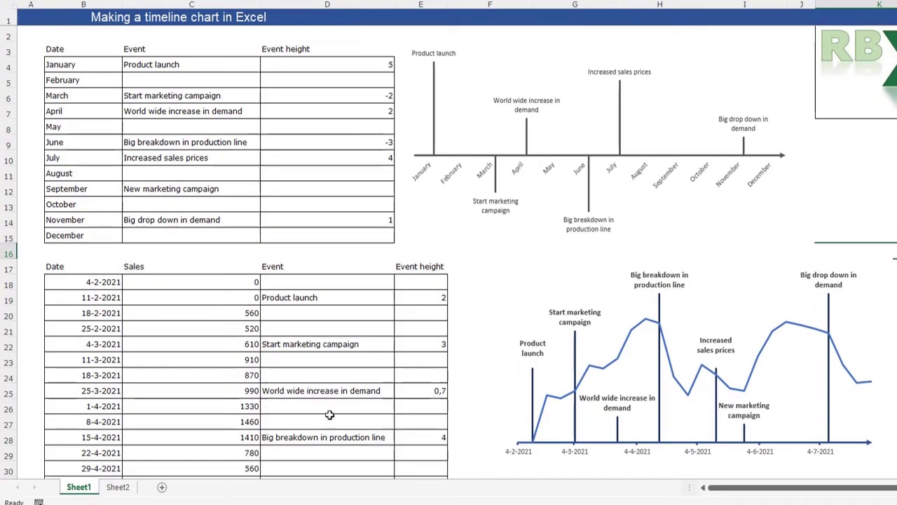
pyautogui.click(118, 486)
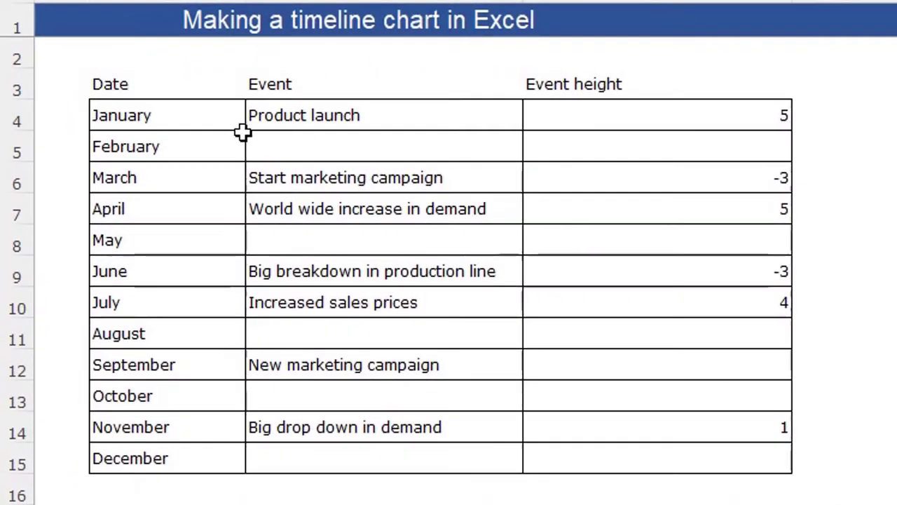
# Review the Date and Event columns of the monthly event table.
pyautogui.moveTo(185, 116); pyautogui.dragTo(208, 458)
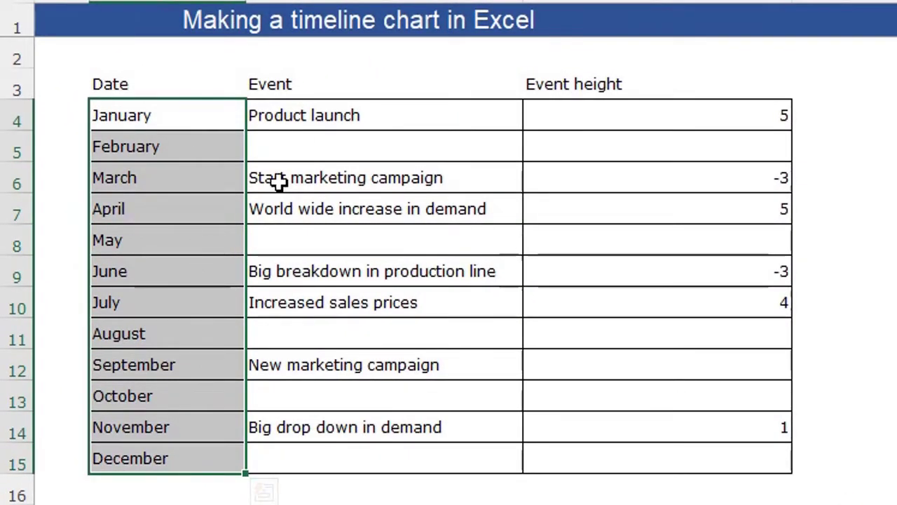
pyautogui.click(392, 116)
pyautogui.moveTo(392, 116); pyautogui.dragTo(399, 449)
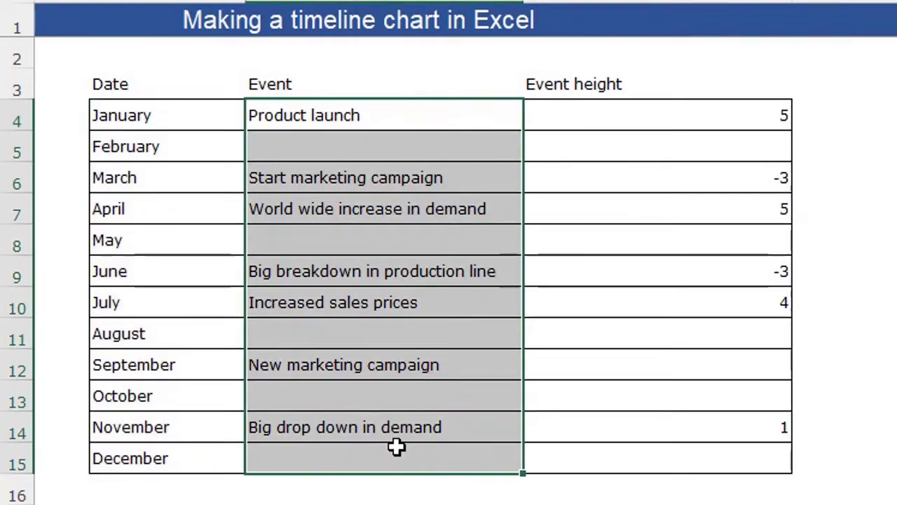
pyautogui.moveTo(202, 114); pyautogui.dragTo(204, 457)
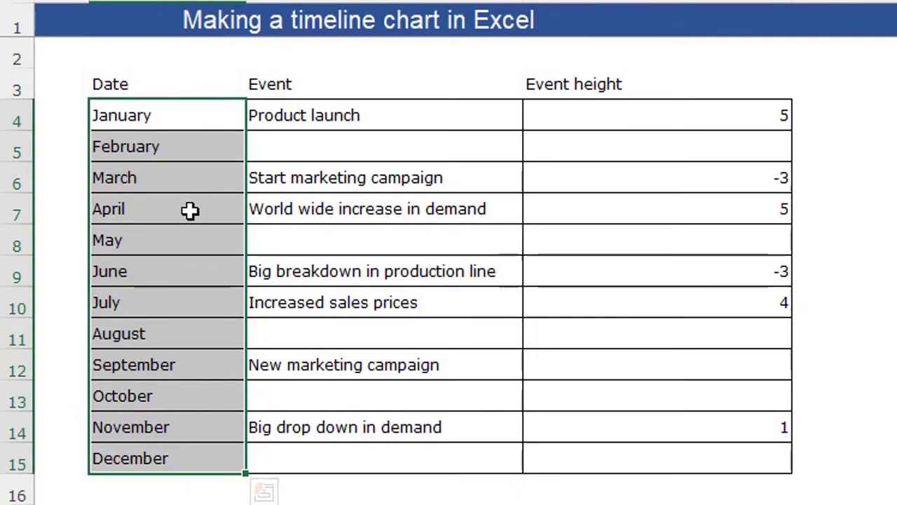
# Insert a 2-D clustered column chart from the Event height values in D4:D15.
pyautogui.moveTo(687, 114); pyautogui.dragTo(699, 453)
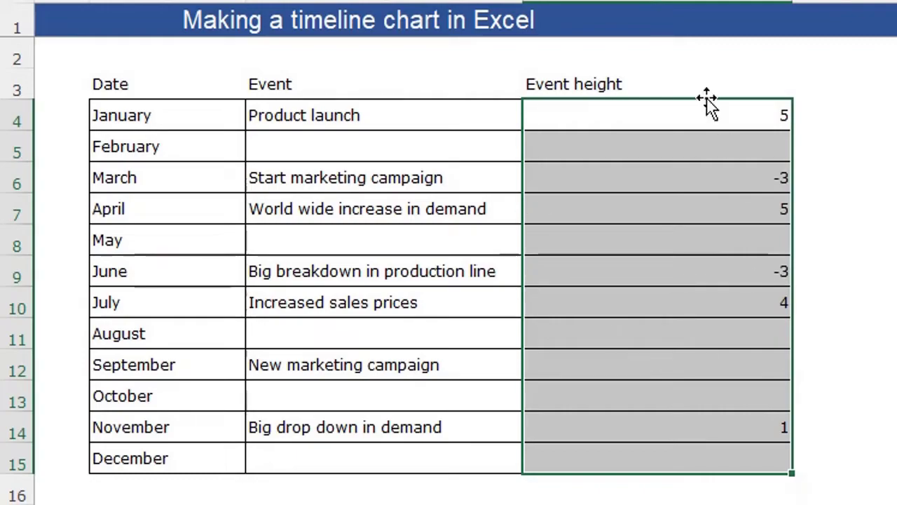
pyautogui.moveTo(667, 122); pyautogui.dragTo(682, 462)
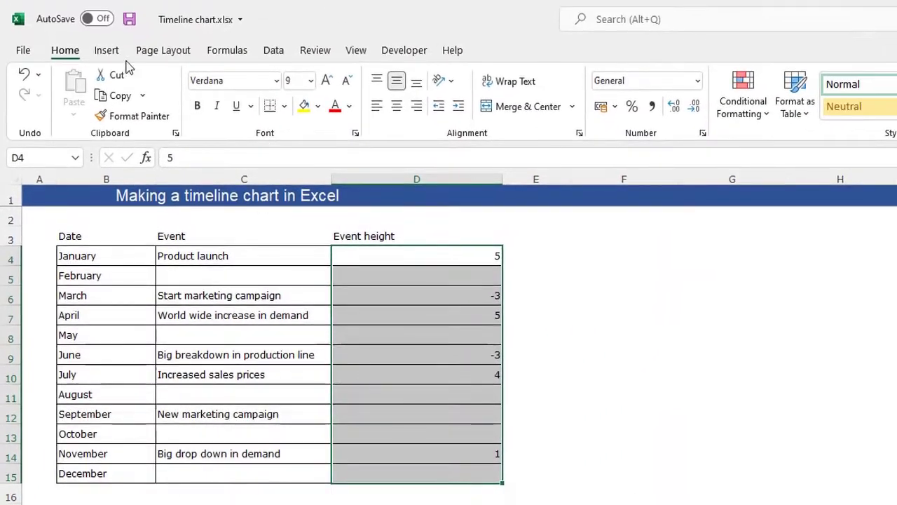
pyautogui.click(106, 51)
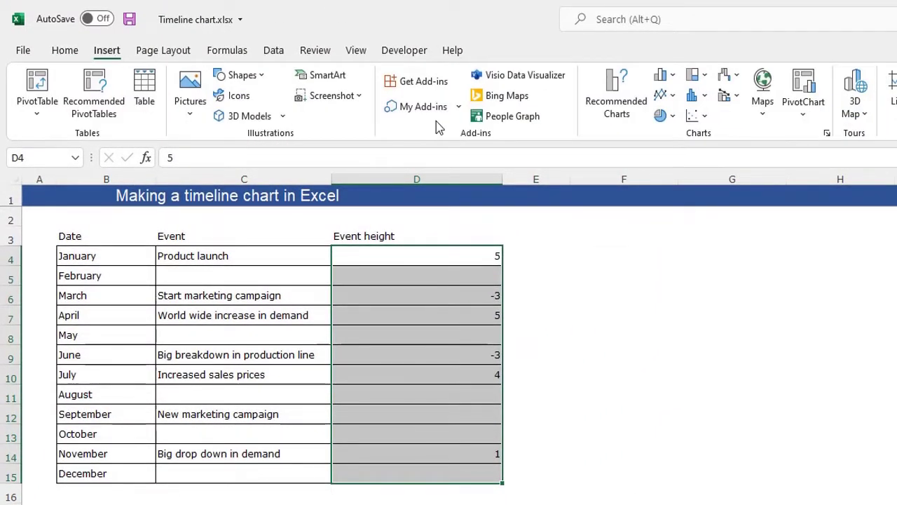
pyautogui.click(673, 75)
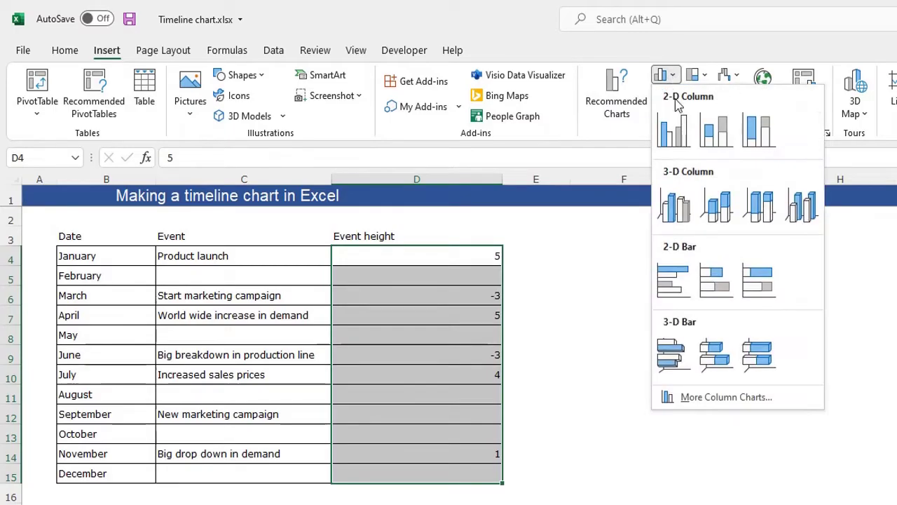
pyautogui.click(676, 136)
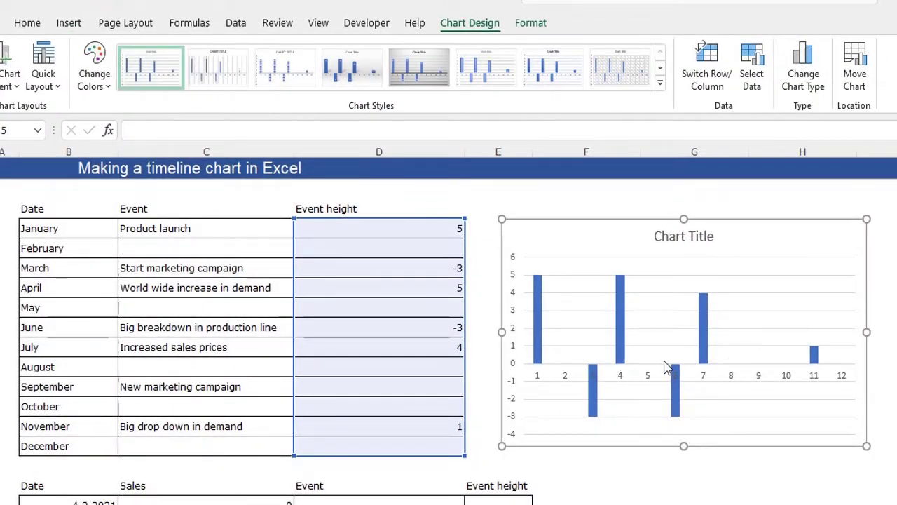
# Edit the chart's data series so its name comes from the Event header in cell C3.
pyautogui.click(586, 321)
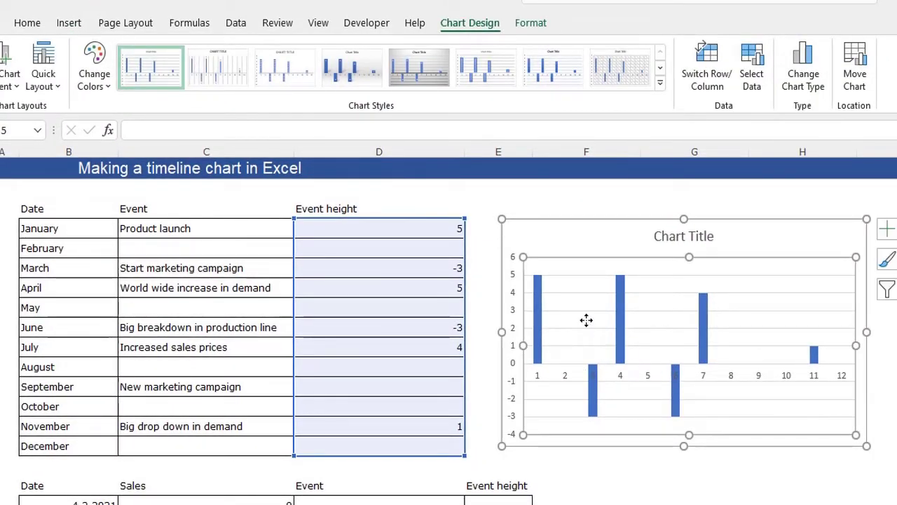
pyautogui.rightClick(587, 324)
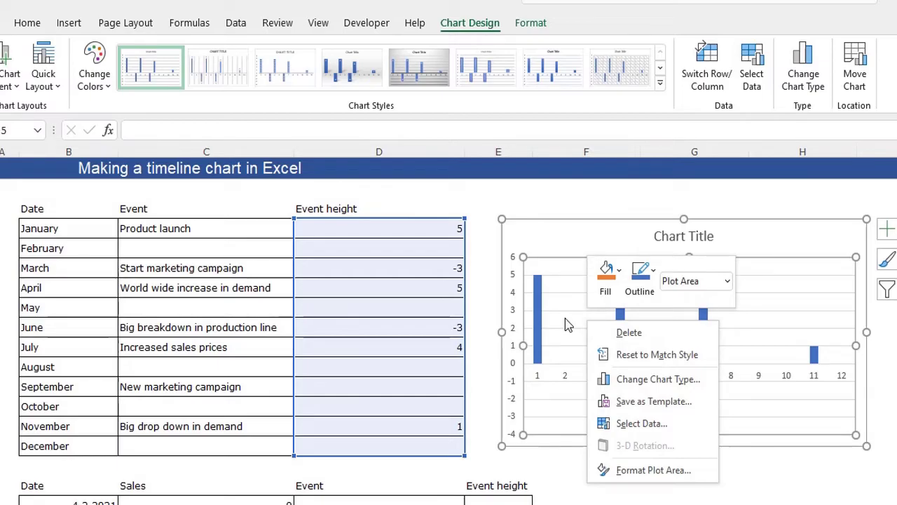
pyautogui.click(642, 424)
pyautogui.moveTo(641, 425); pyautogui.dragTo(644, 309)
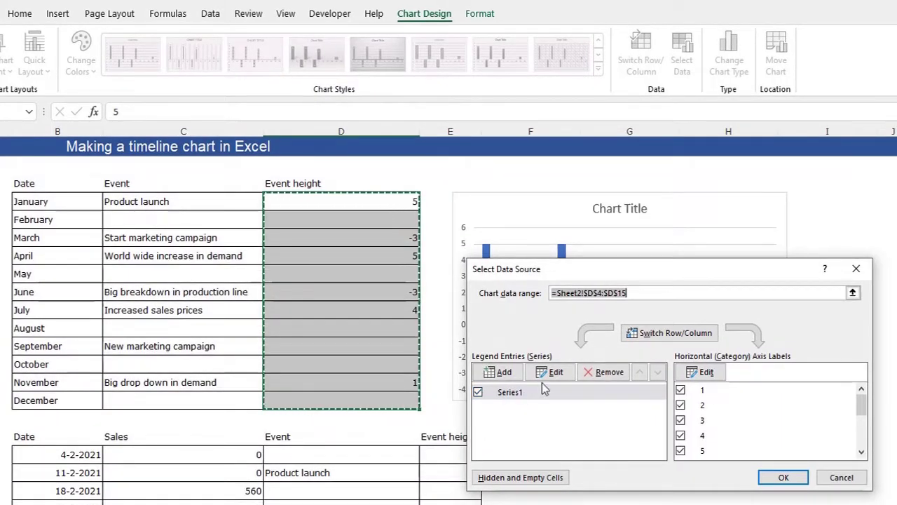
pyautogui.click(551, 372)
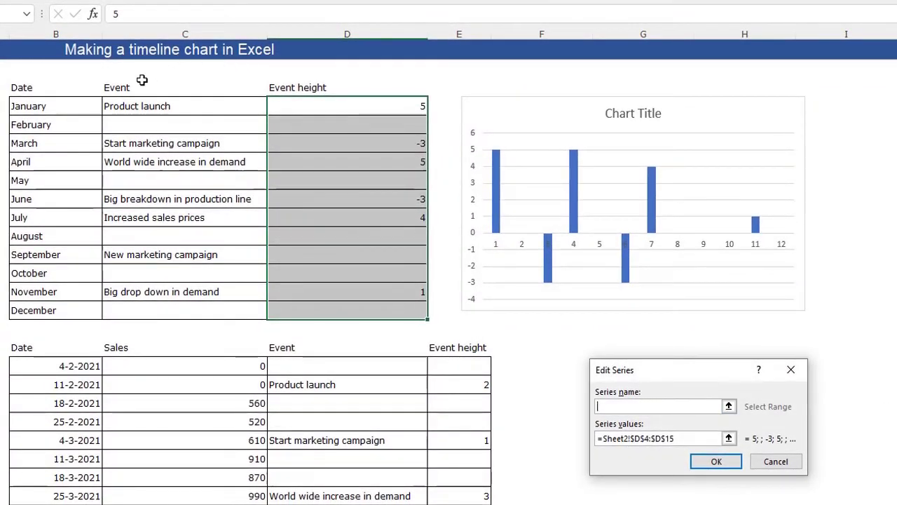
pyautogui.click(142, 80)
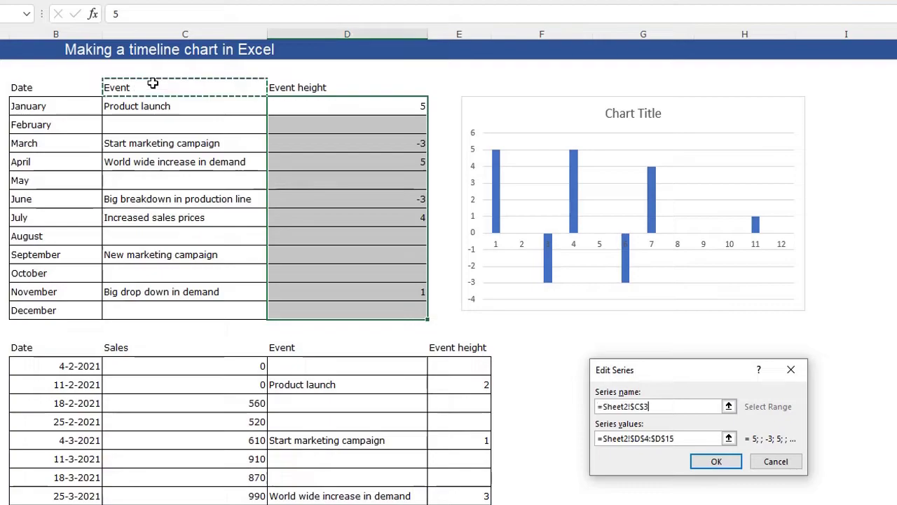
pyautogui.click(719, 462)
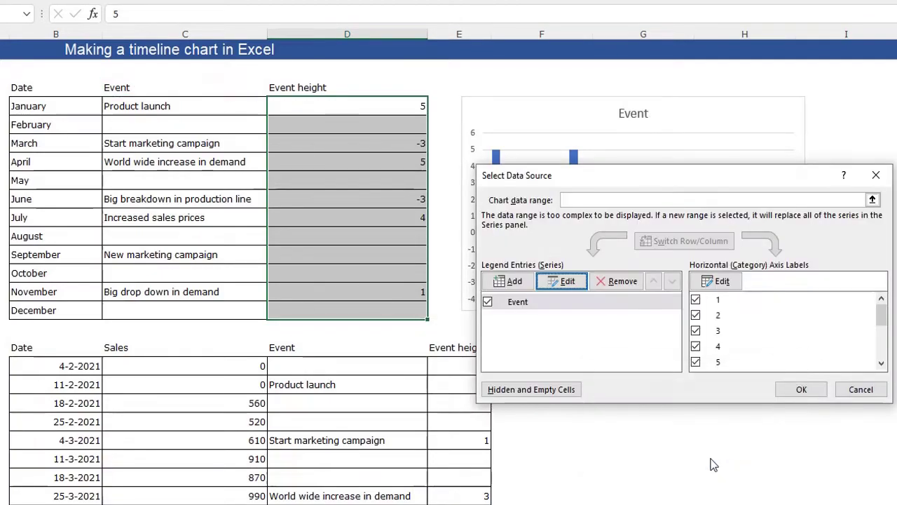
# Use the months January to December in B4:B15 as the horizontal axis labels and apply the data source changes.
pyautogui.click(724, 283)
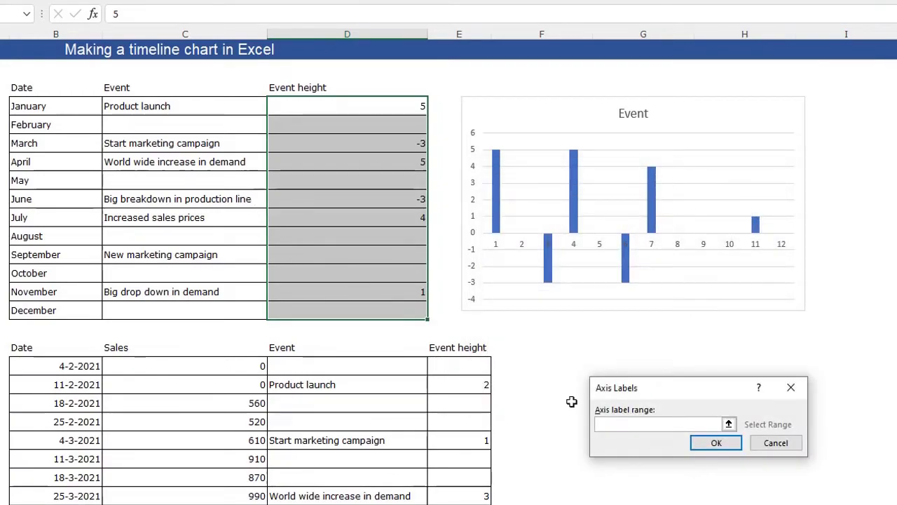
pyautogui.moveTo(691, 389); pyautogui.dragTo(576, 328)
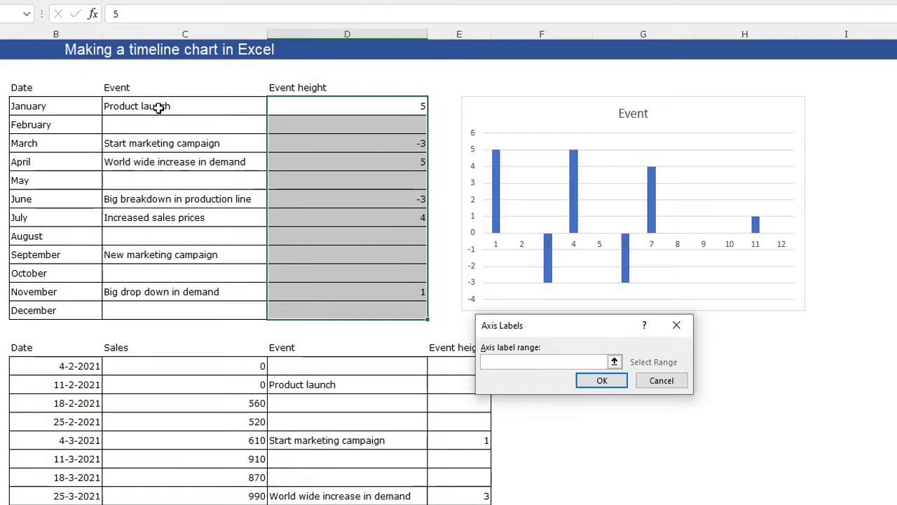
pyautogui.moveTo(34, 110); pyautogui.dragTo(30, 310)
pyautogui.click(604, 382)
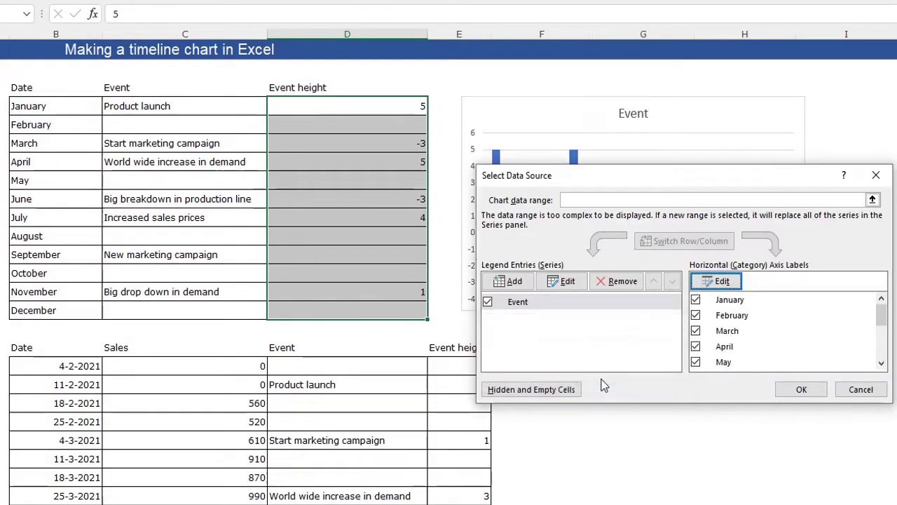
pyautogui.click(801, 391)
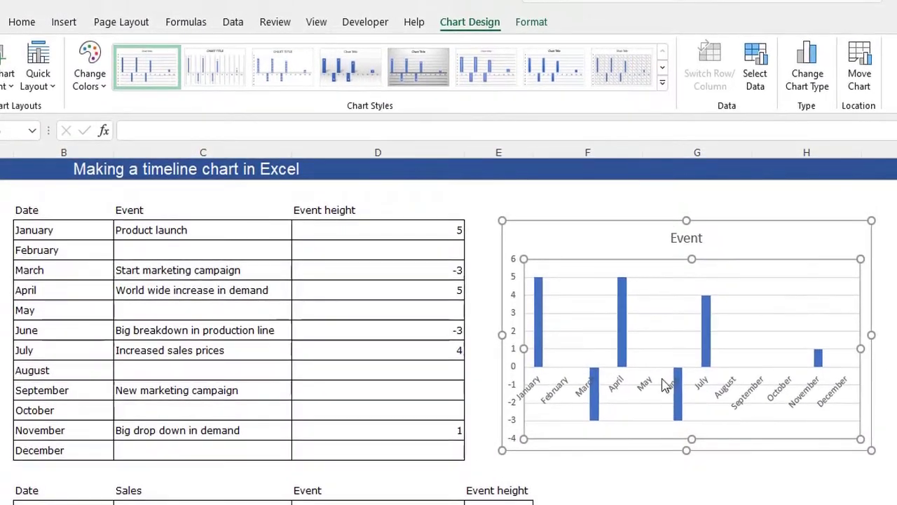
# Add error bars to the chart's Event column series.
pyautogui.click(776, 242)
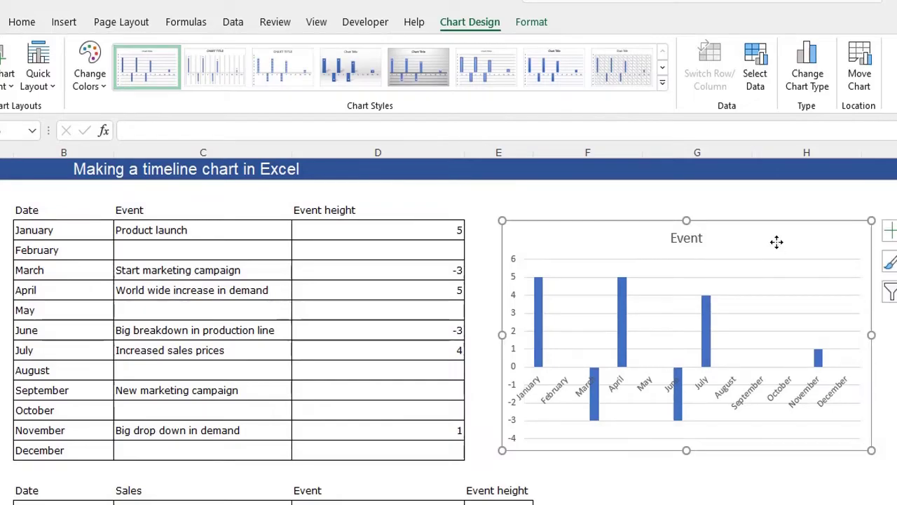
pyautogui.click(540, 321)
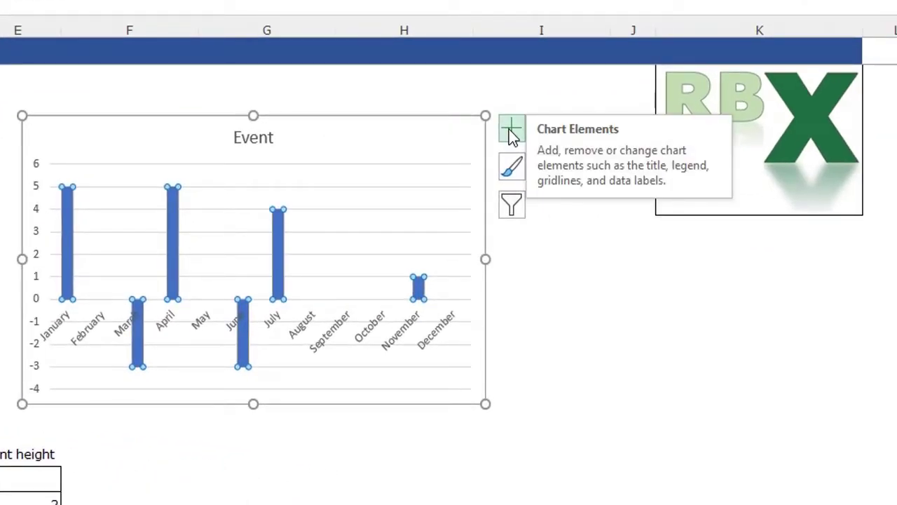
pyautogui.click(512, 132)
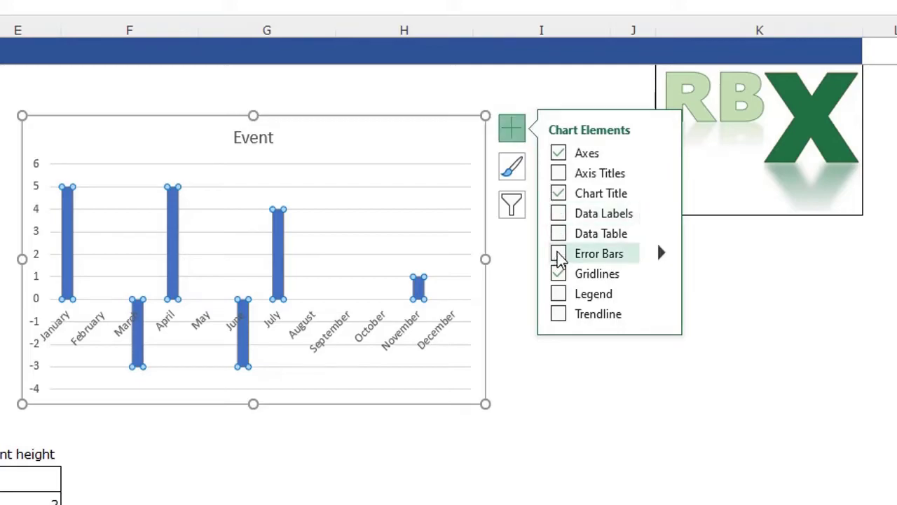
pyautogui.click(558, 255)
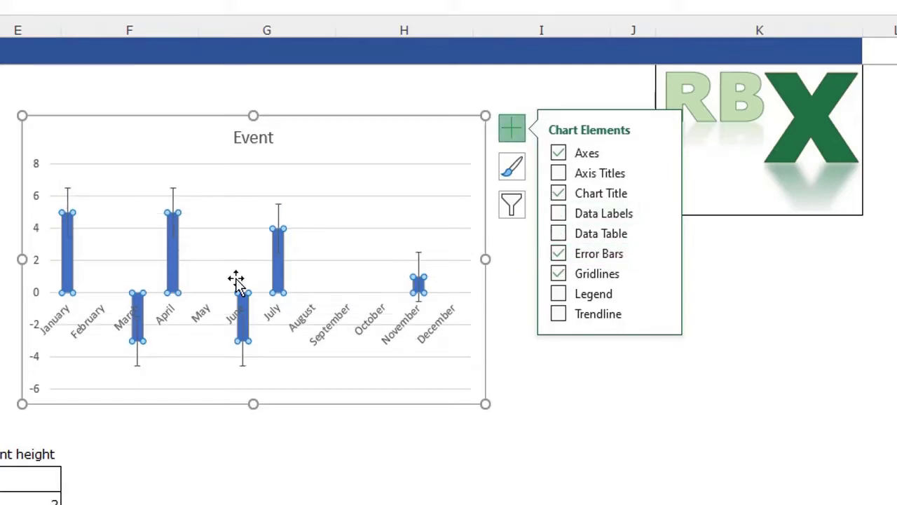
# Format the Event series' vertical error bars with the Minus direction and the No Cap end style.
pyautogui.click(121, 215)
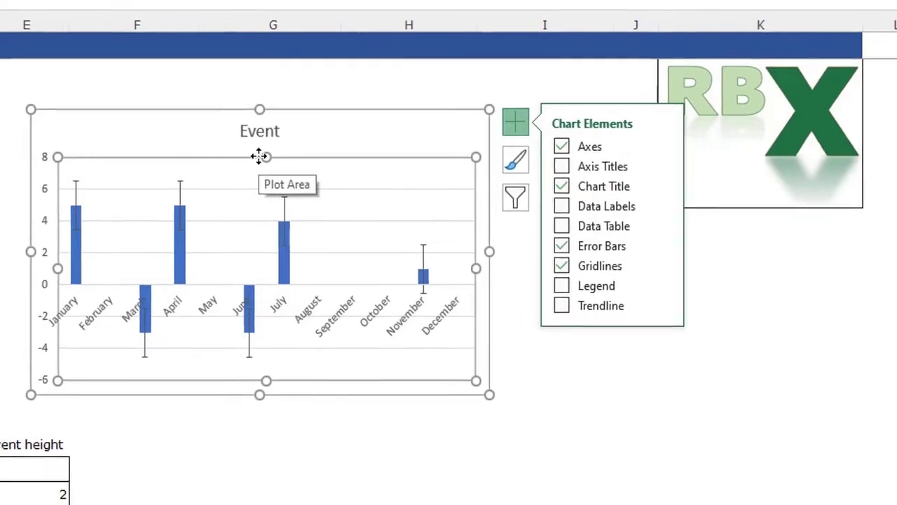
pyautogui.doubleClick(258, 157)
pyautogui.moveTo(747, 52); pyautogui.dragTo(638, 58)
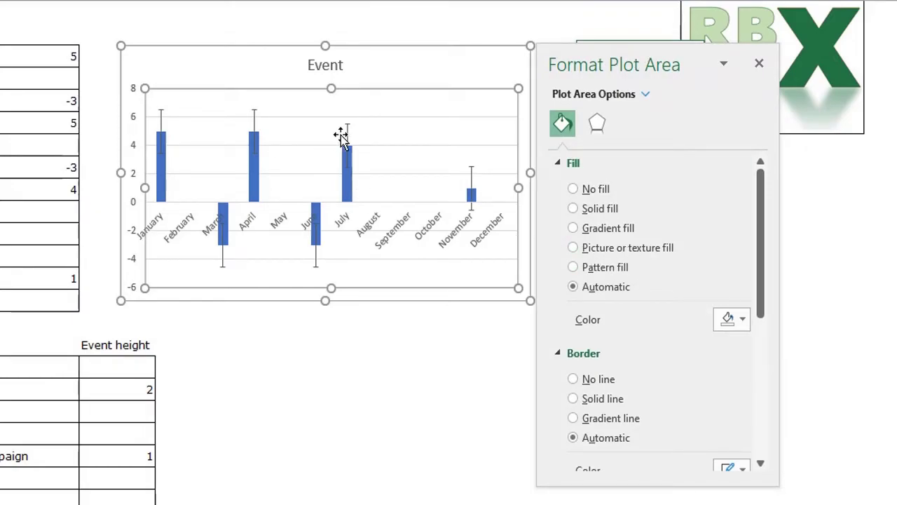
pyautogui.click(645, 93)
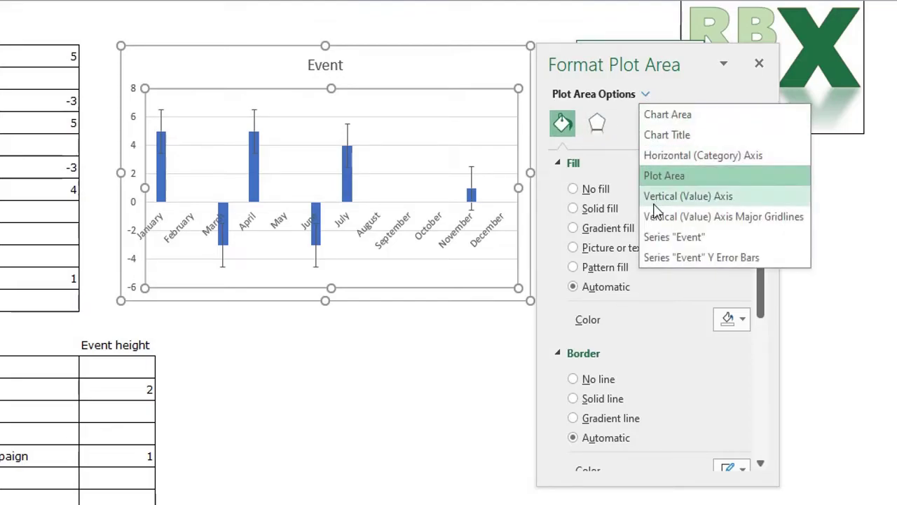
pyautogui.click(753, 259)
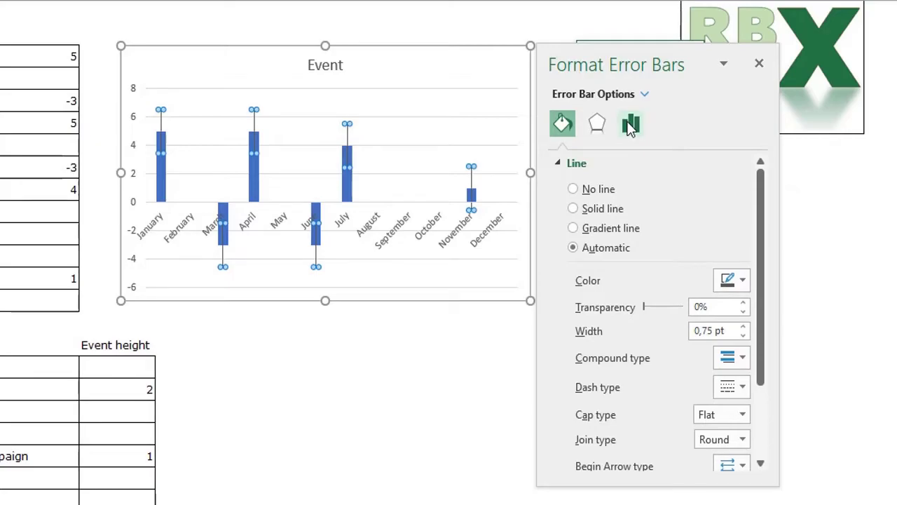
pyautogui.click(631, 125)
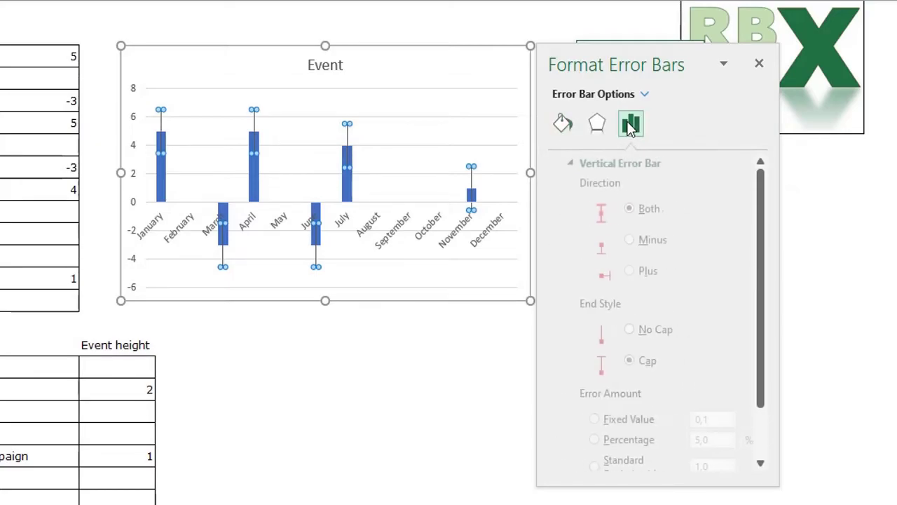
pyautogui.click(616, 240)
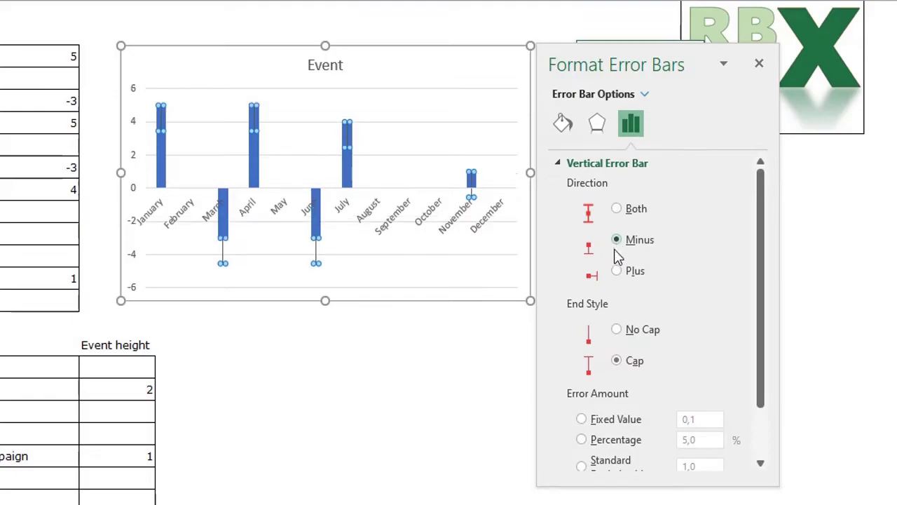
pyautogui.click(617, 330)
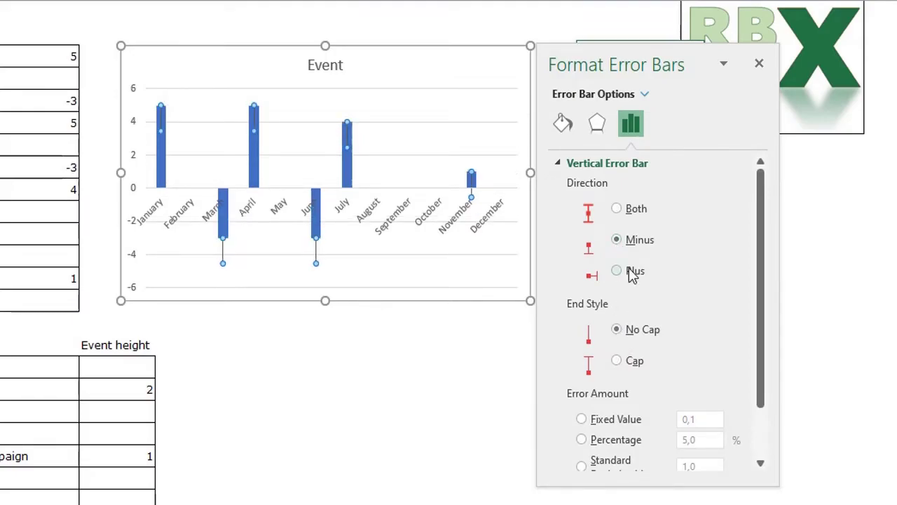
# Set the error amount of the Event series' error bars to a percentage of 100%.
pyautogui.scroll(-3, 624, 336)
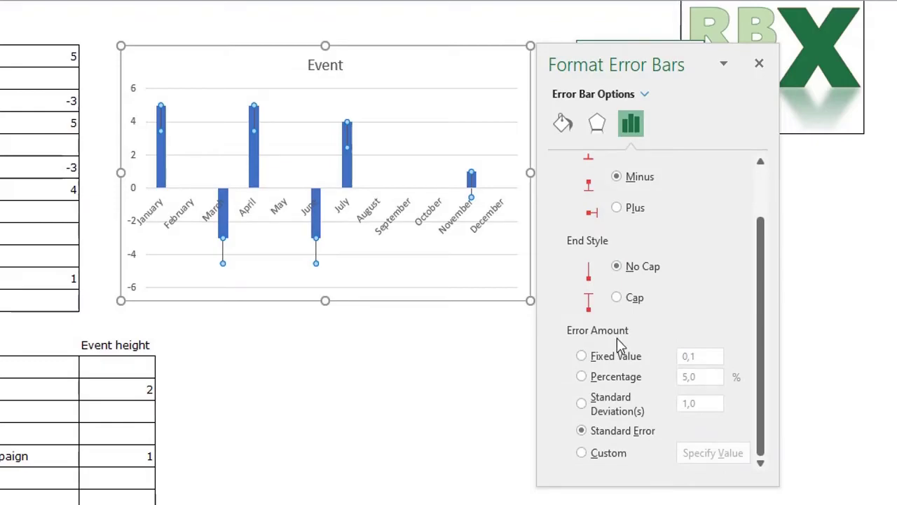
pyautogui.click(581, 377)
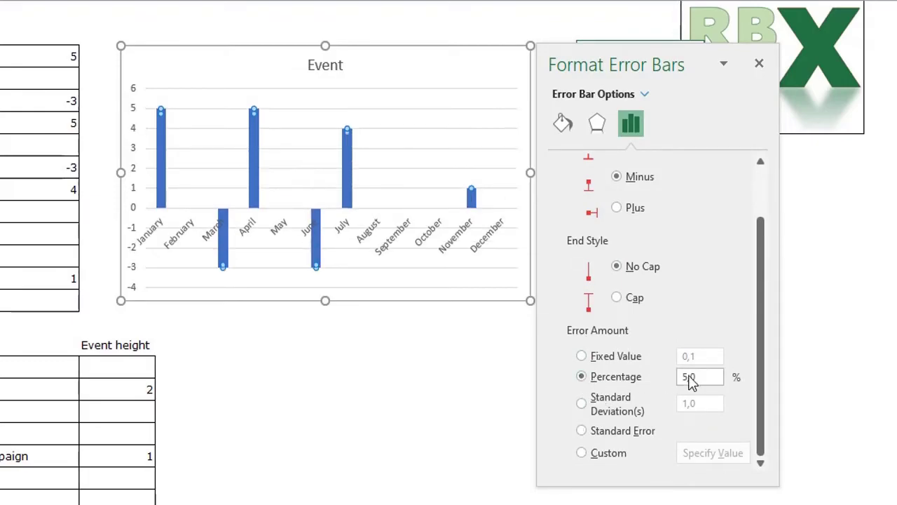
pyautogui.write('100')
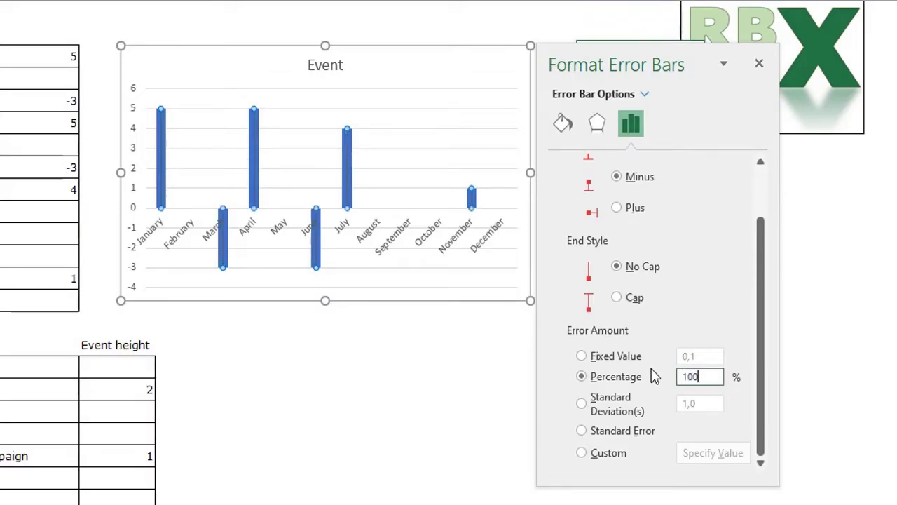
# Set the Event series' columns to No fill so that only the error bar lines show.
pyautogui.click(644, 94)
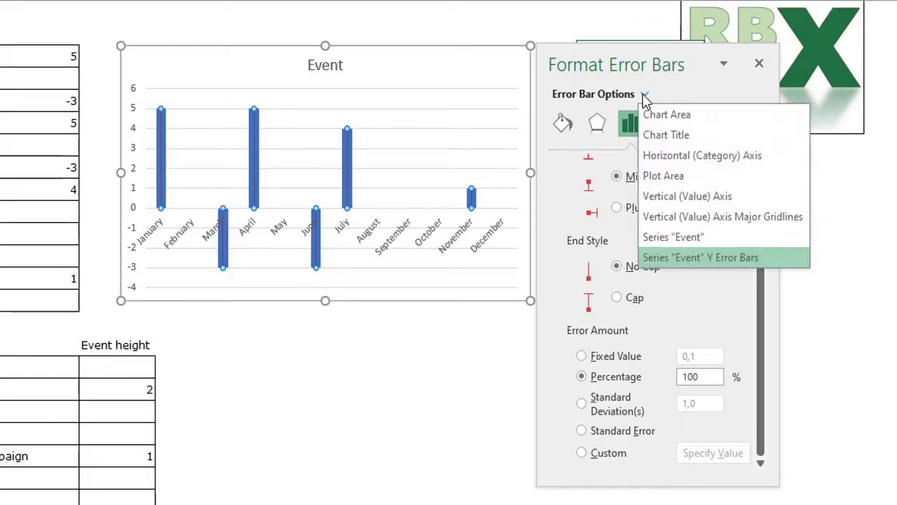
pyautogui.click(670, 237)
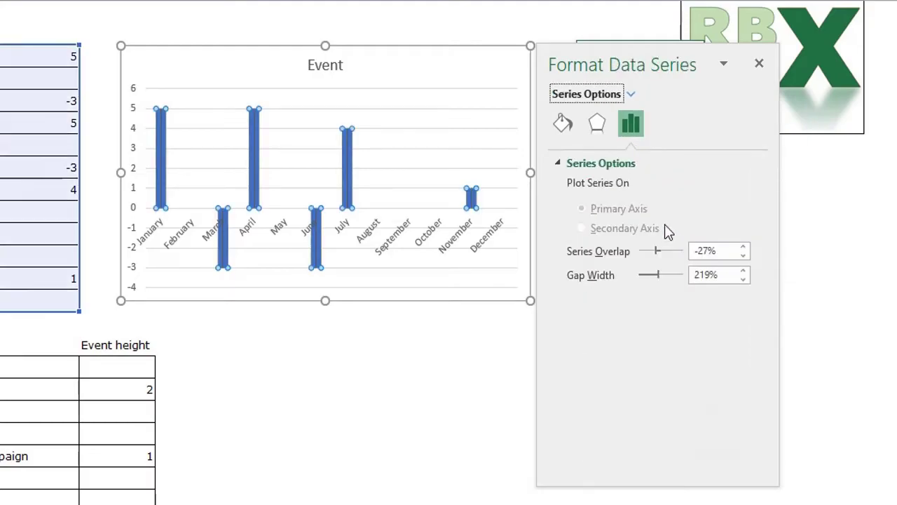
pyautogui.click(564, 125)
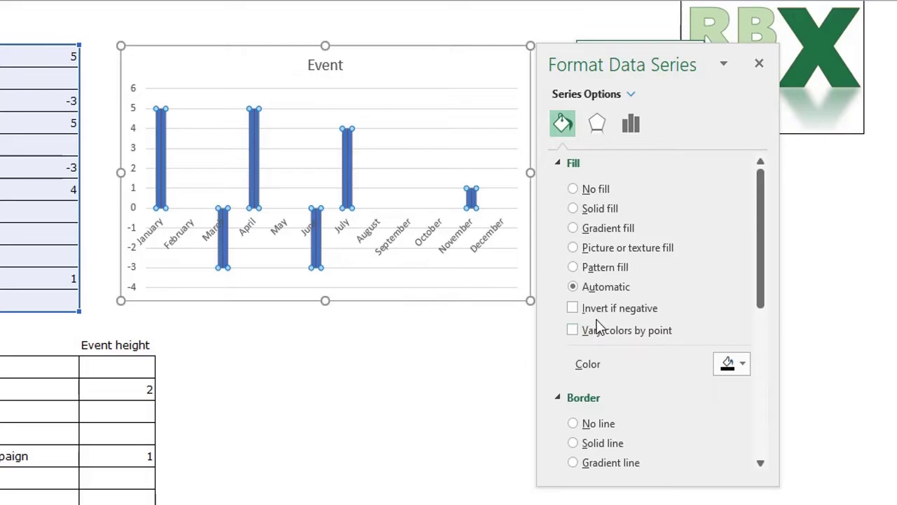
pyautogui.click(573, 189)
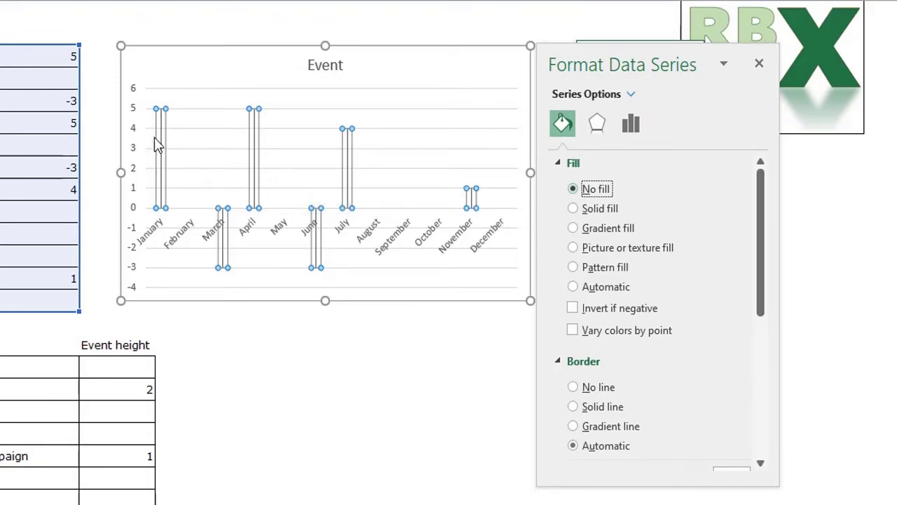
# Set the line width of the Event series' Y error bars to 2,5 pt.
pyautogui.click(630, 94)
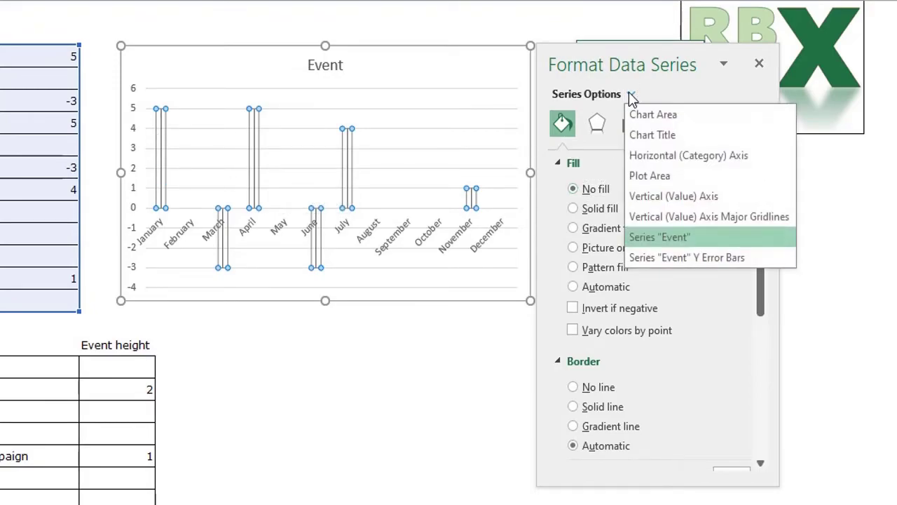
pyautogui.click(710, 258)
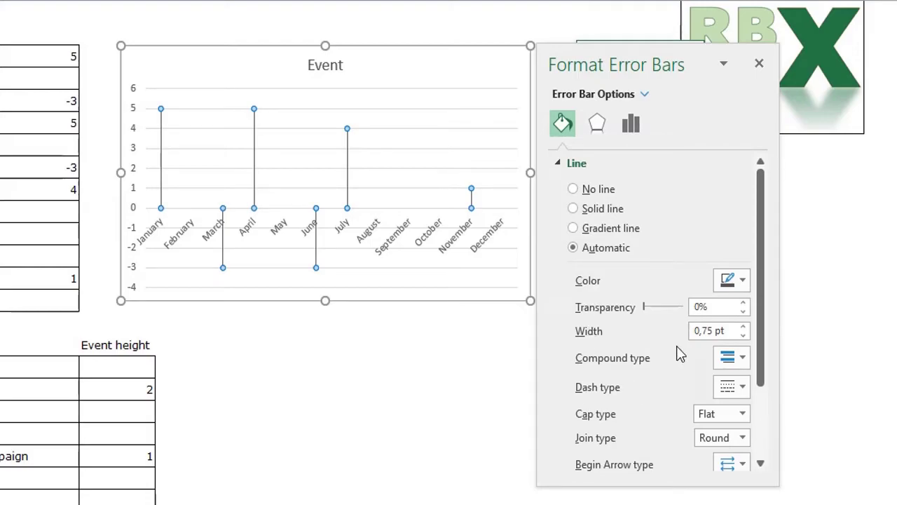
pyautogui.click(743, 327)
pyautogui.click(743, 326)
pyautogui.click(743, 326)
pyautogui.click(743, 326)
pyautogui.click(743, 326)
pyautogui.click(743, 327)
pyautogui.click(743, 327)
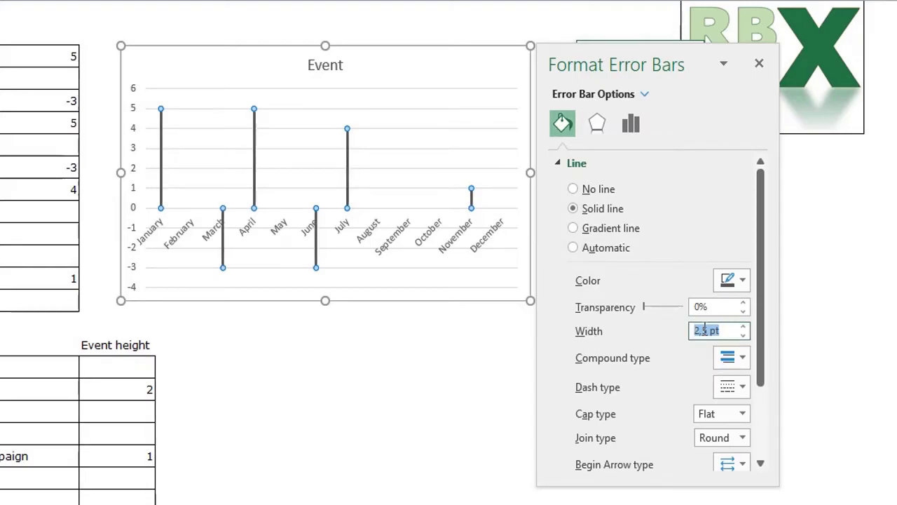
# Change the line colour of the Event series' error bars to dark blue.
pyautogui.scroll(-1, 632, 402)
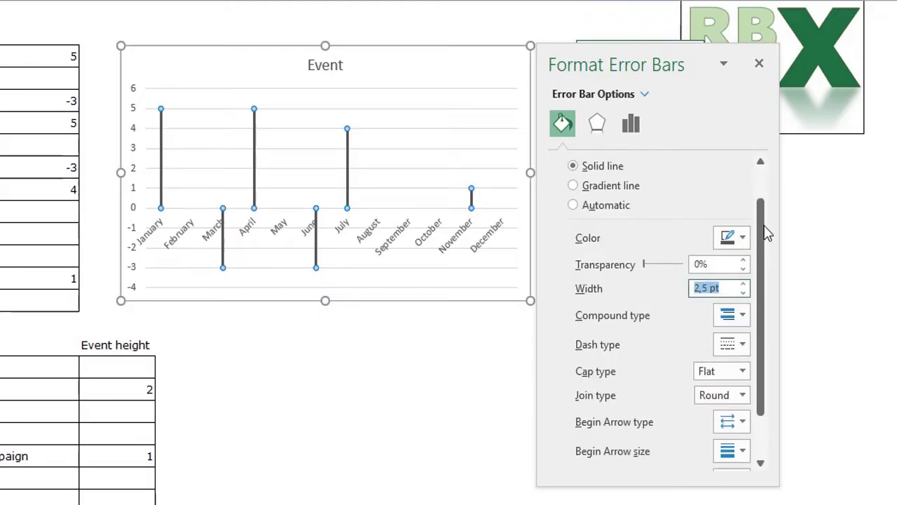
pyautogui.click(744, 238)
pyautogui.click(780, 343)
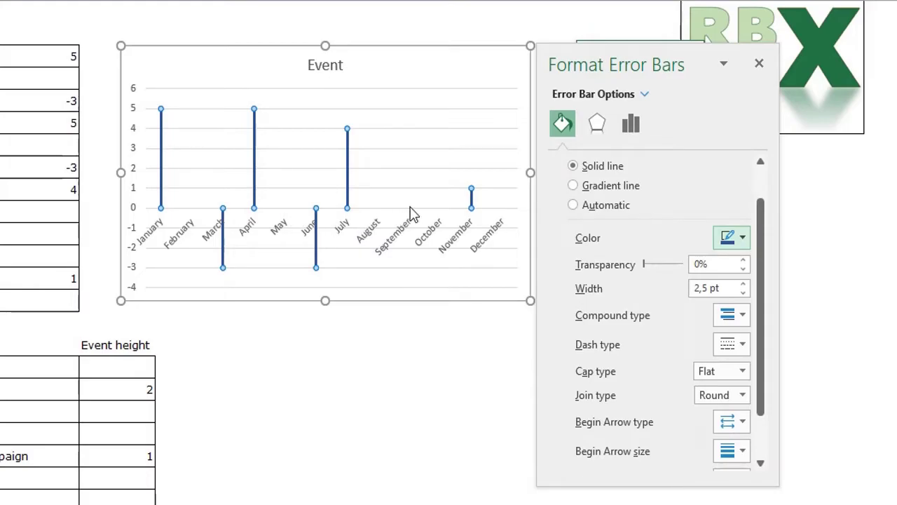
# Format the horizontal category axis with a solid line 2,5 pt wide.
pyautogui.click(645, 94)
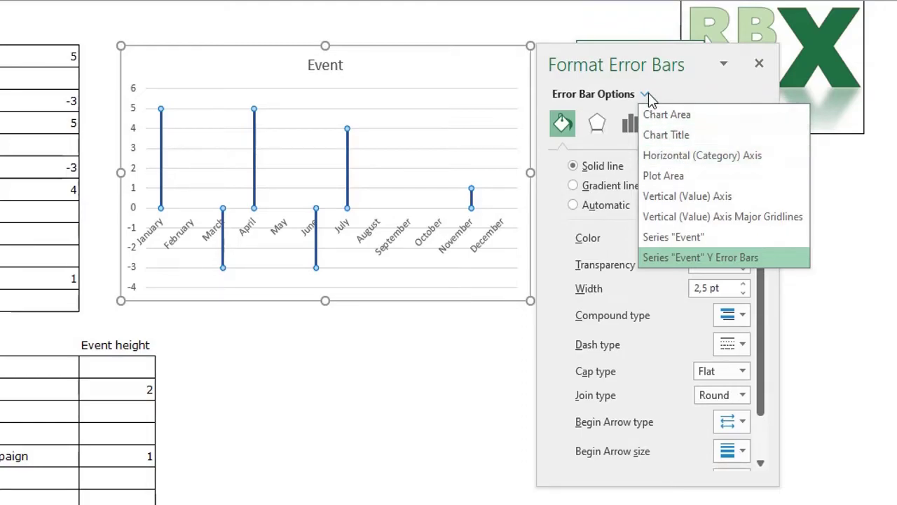
pyautogui.click(688, 156)
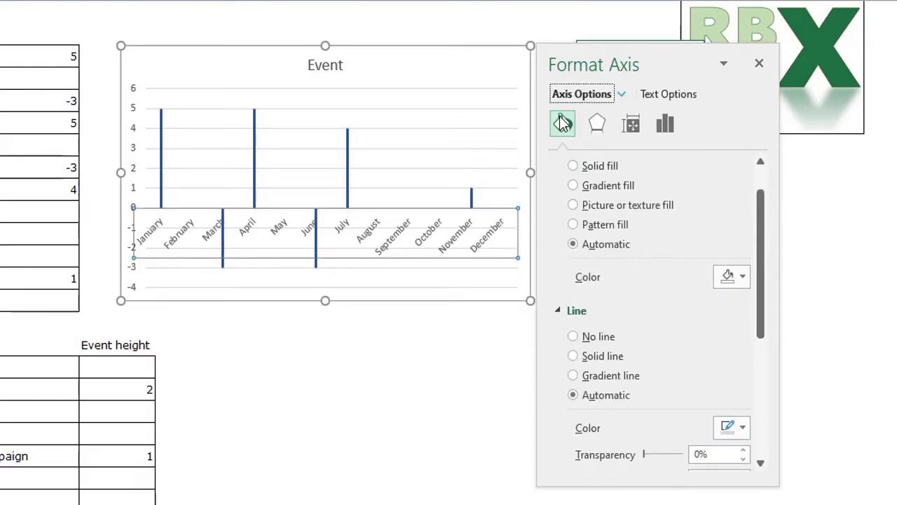
pyautogui.click(573, 356)
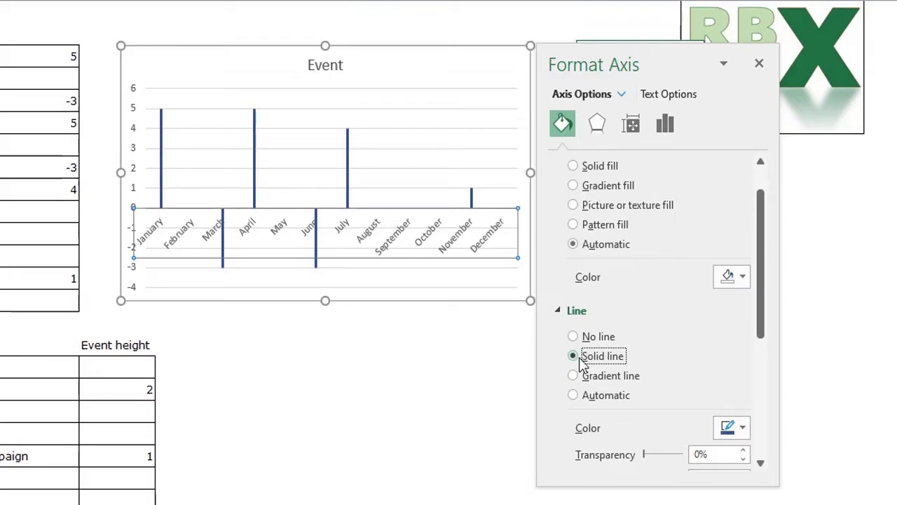
pyautogui.scroll(-3, 626, 359)
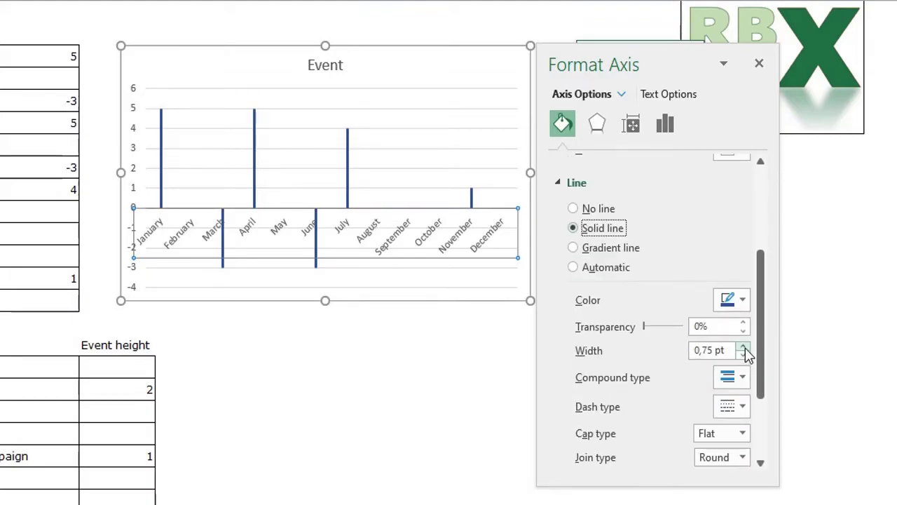
pyautogui.click(745, 347)
pyautogui.click(745, 347)
pyautogui.click(745, 347)
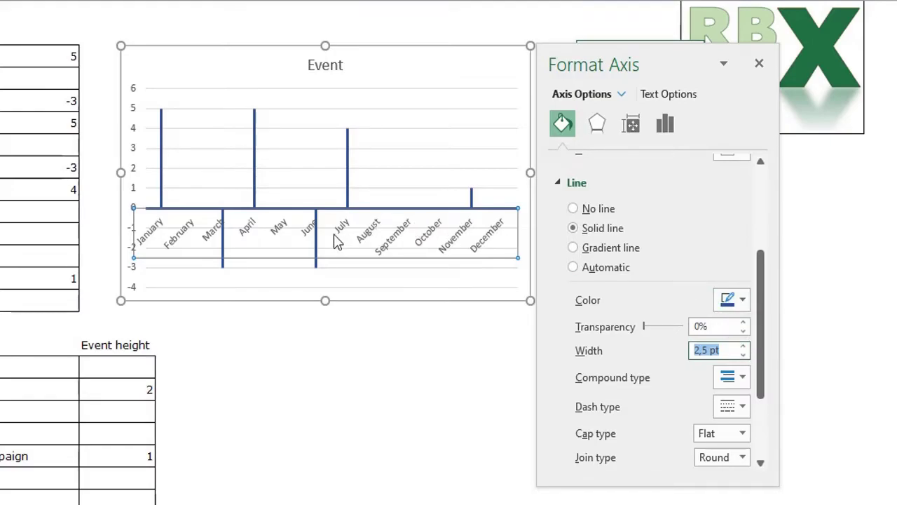
# Add an arrowhead to the end of the horizontal axis line and deselect the chart.
pyautogui.scroll(-3, 683, 382)
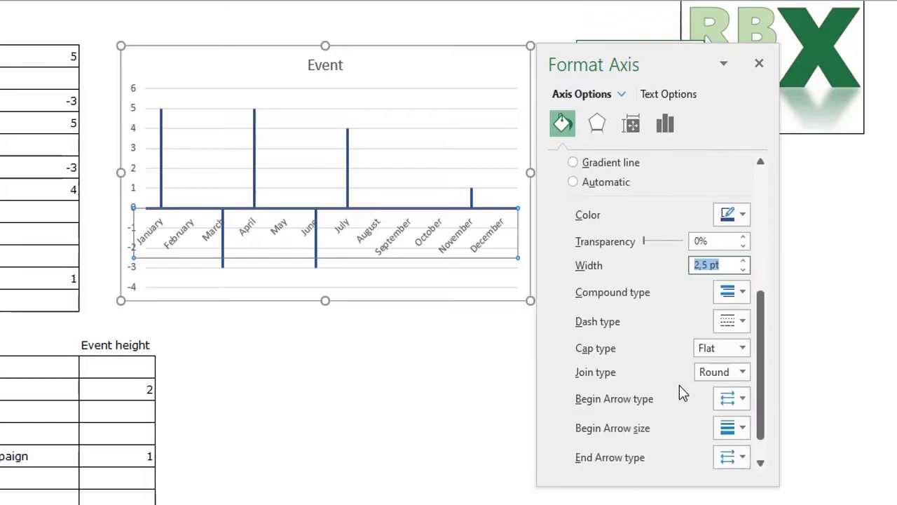
pyautogui.scroll(-1, 677, 403)
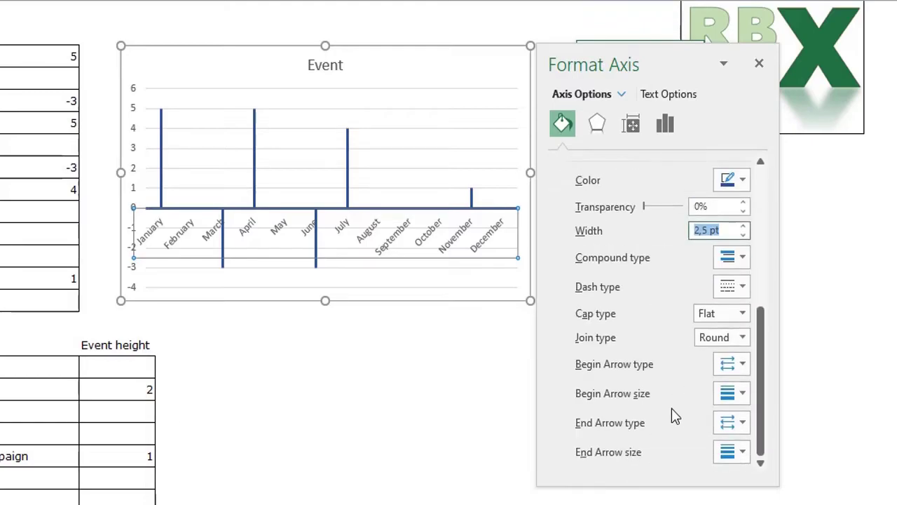
pyautogui.click(736, 429)
pyautogui.click(757, 456)
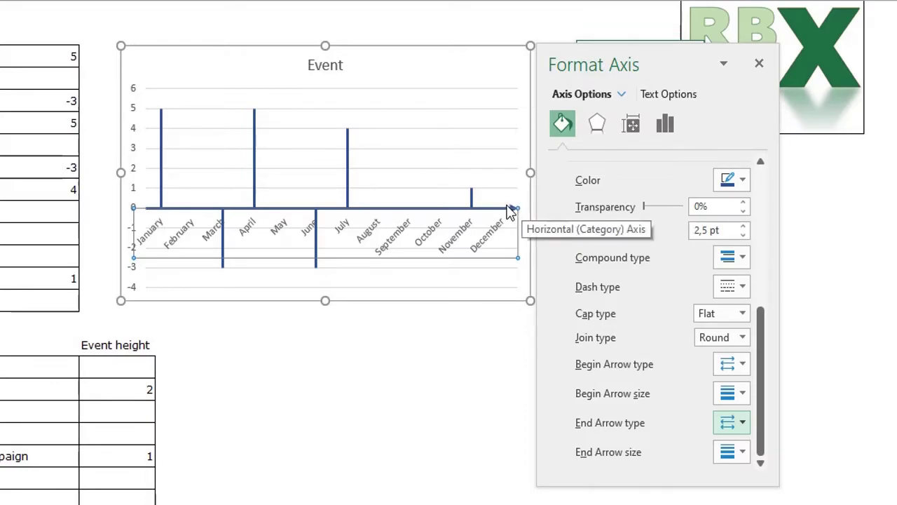
pyautogui.click(425, 348)
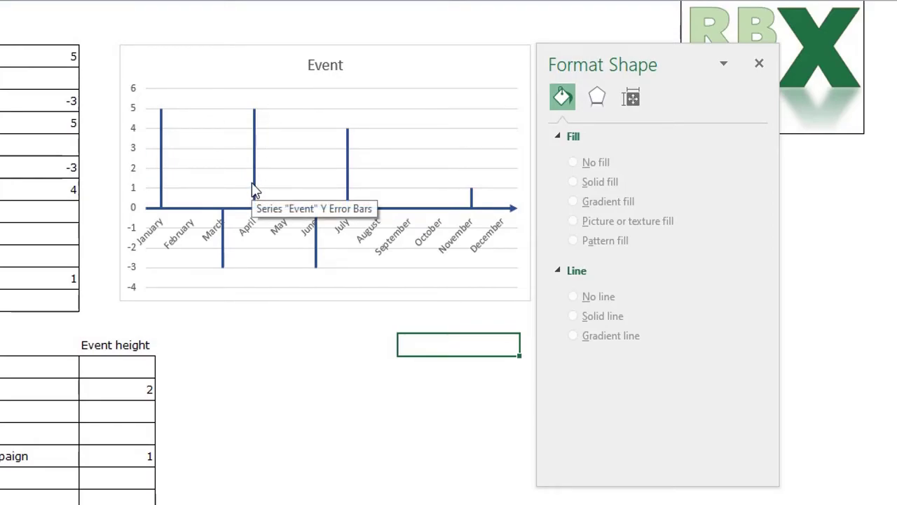
# Add data labels to the Event chart.
pyautogui.click(162, 141)
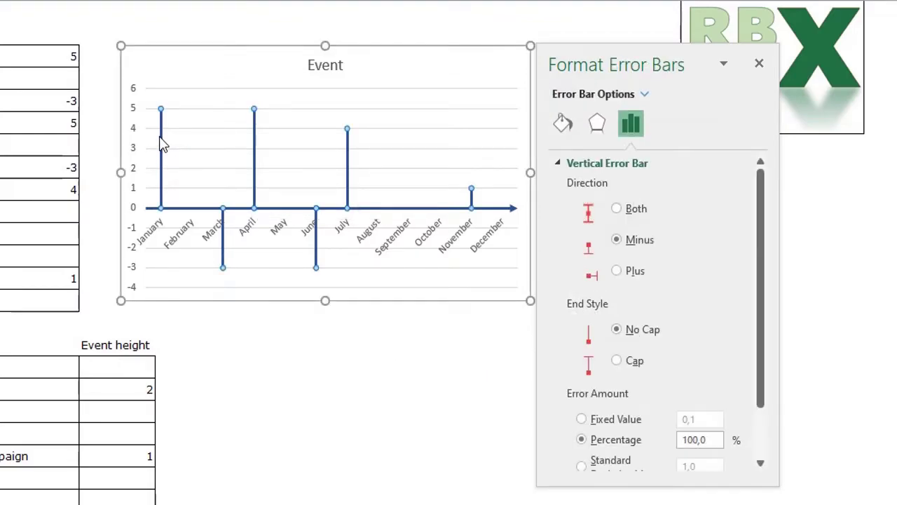
pyautogui.moveTo(593, 46); pyautogui.dragTo(601, 99)
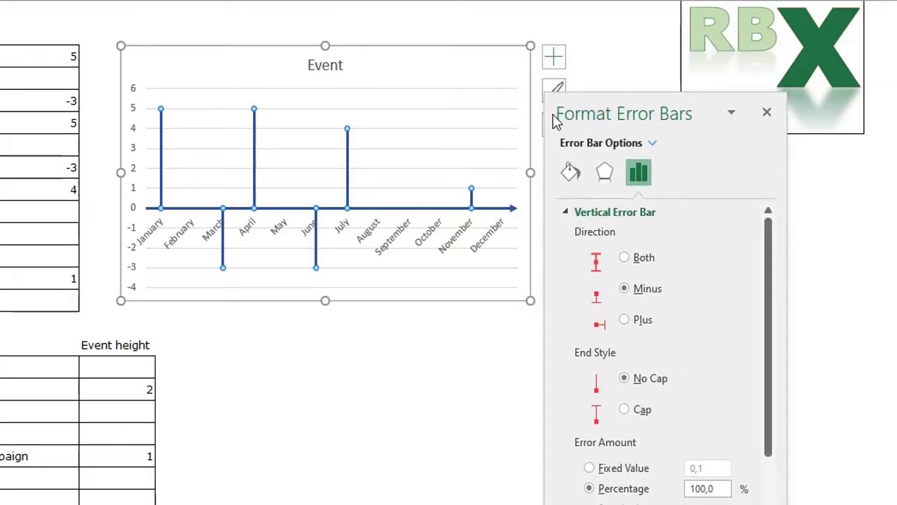
pyautogui.click(554, 58)
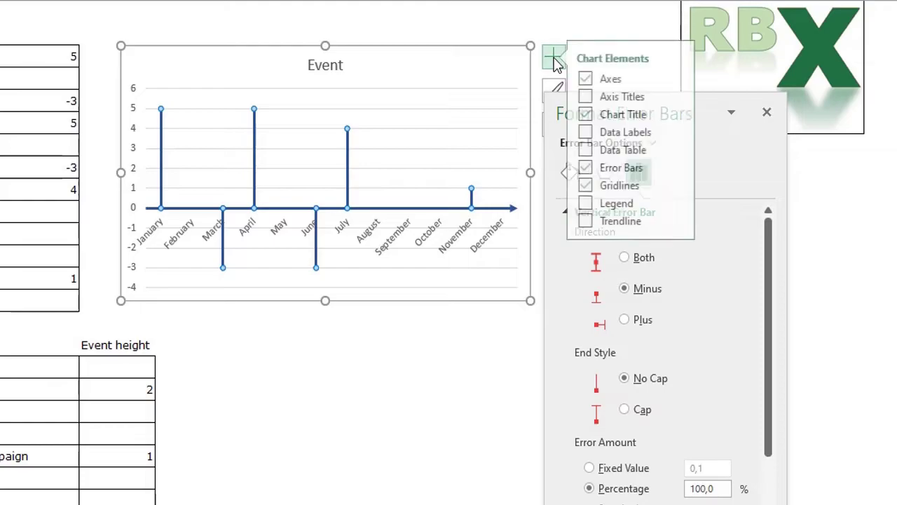
pyautogui.click(596, 133)
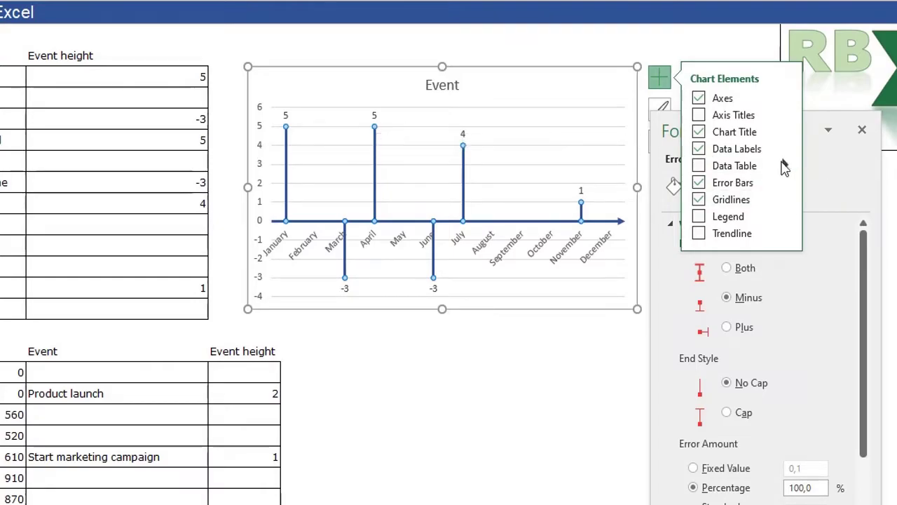
# Make the data labels show the event names from cells C4:C15 and turn off their numeric values.
pyautogui.click(374, 113)
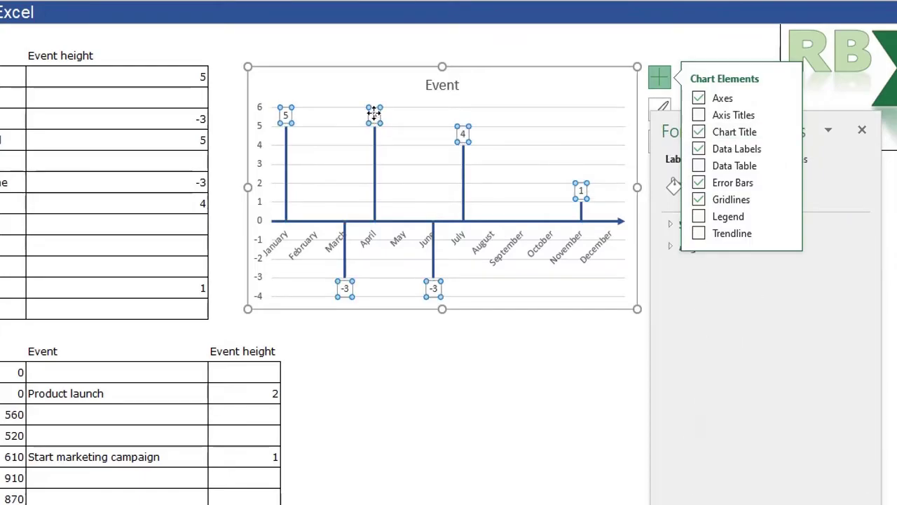
pyautogui.moveTo(815, 125)
pyautogui.mouseDown()
pyautogui.moveTo(791, 132)
pyautogui.moveTo(812, 124)
pyautogui.mouseUp()
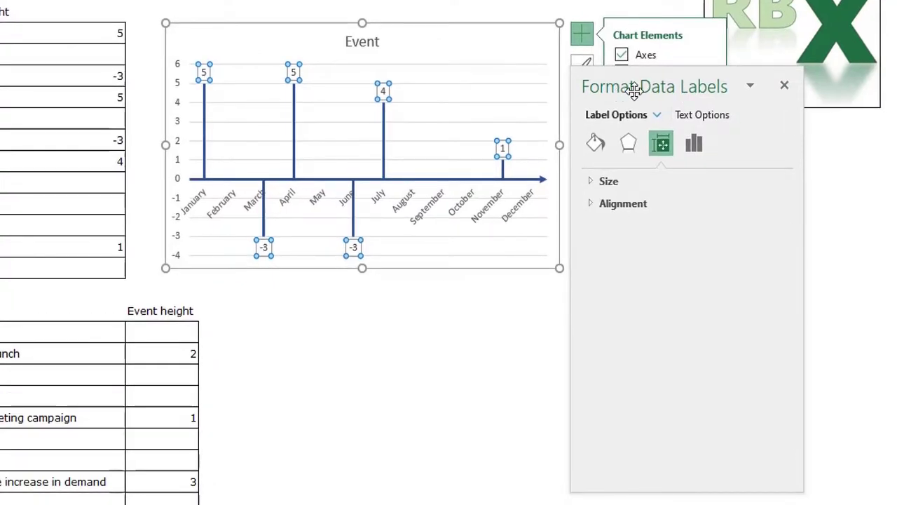
pyautogui.click(694, 144)
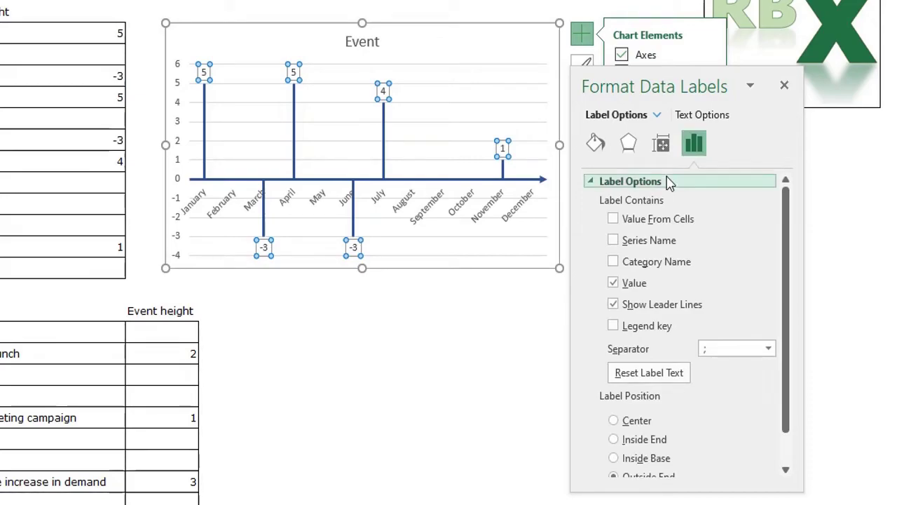
pyautogui.click(613, 219)
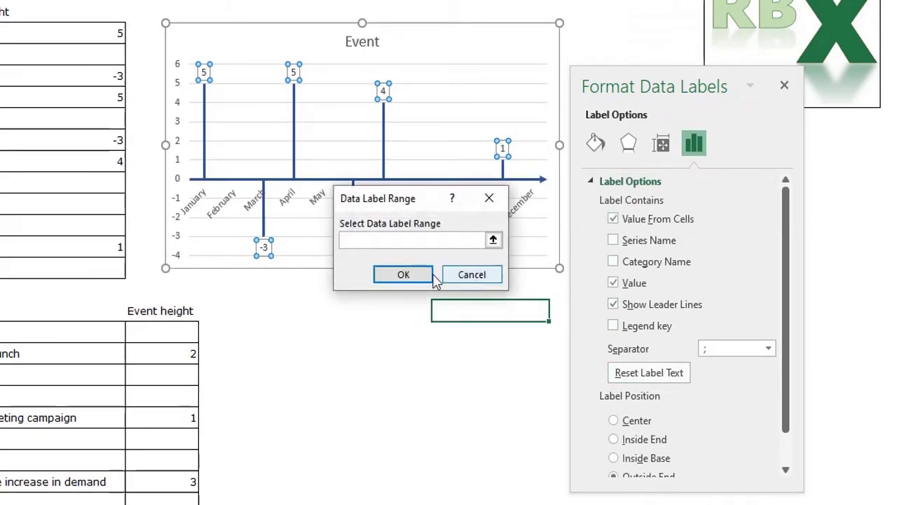
pyautogui.moveTo(416, 206); pyautogui.dragTo(295, 231)
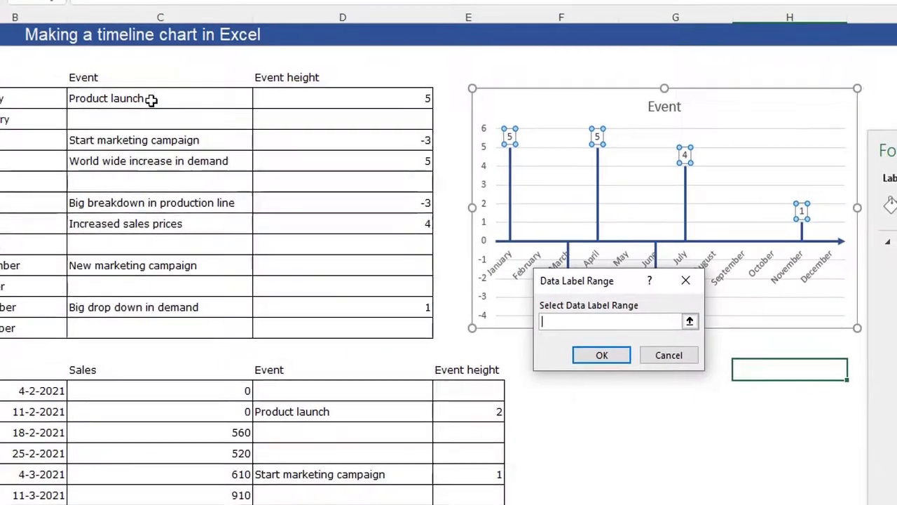
pyautogui.moveTo(150, 100); pyautogui.dragTo(146, 331)
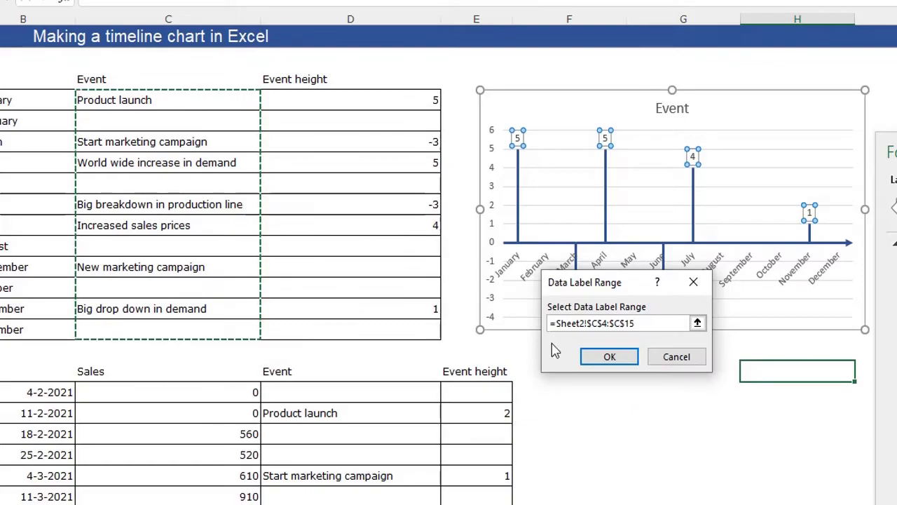
pyautogui.click(610, 358)
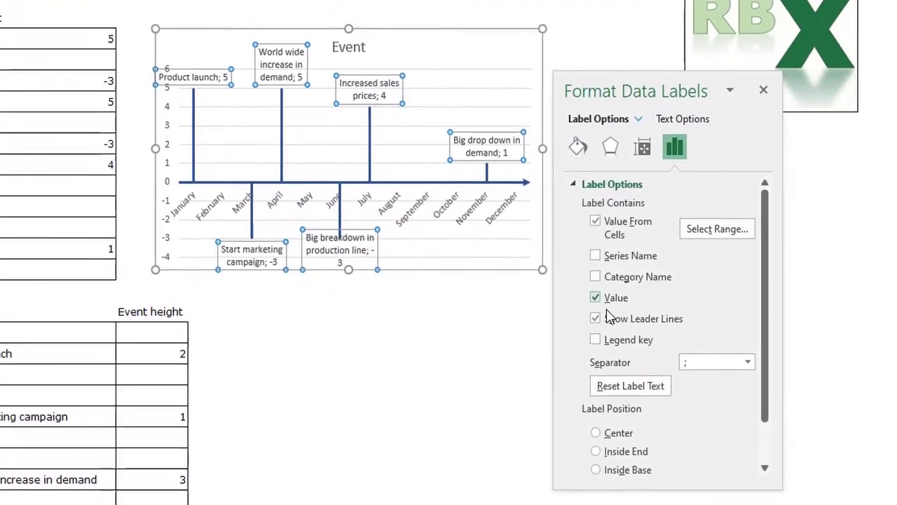
pyautogui.click(582, 295)
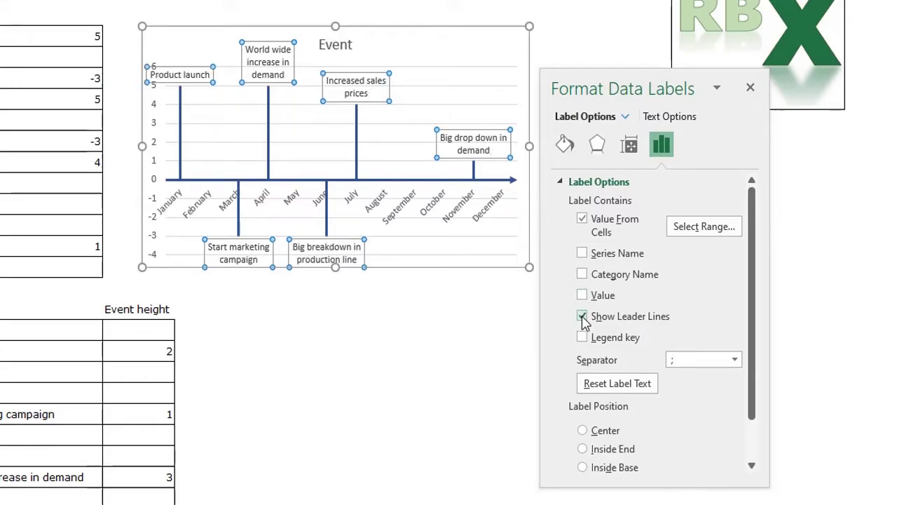
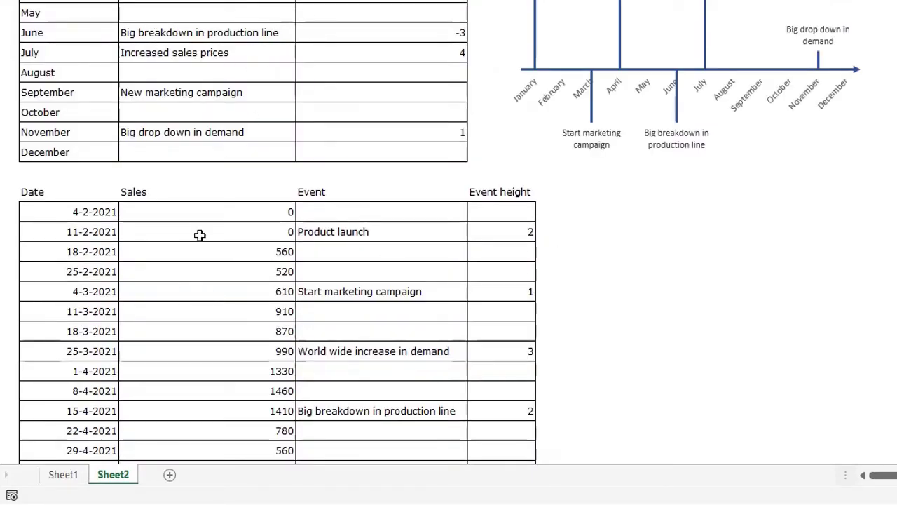
# Insert a 2-D line chart of the sales values in C18:C43 and place it beside the dated table, below the timeline chart.
pyautogui.moveTo(220, 212); pyautogui.dragTo(242, 424)
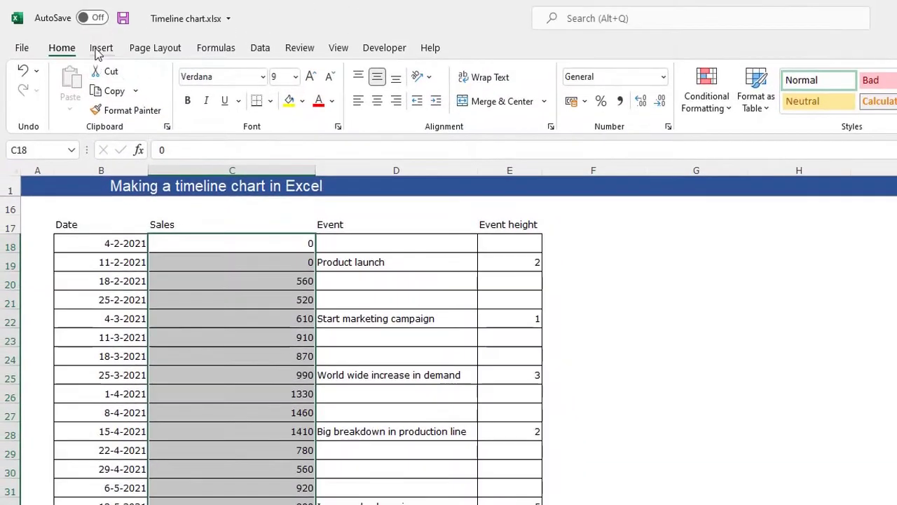
pyautogui.click(101, 49)
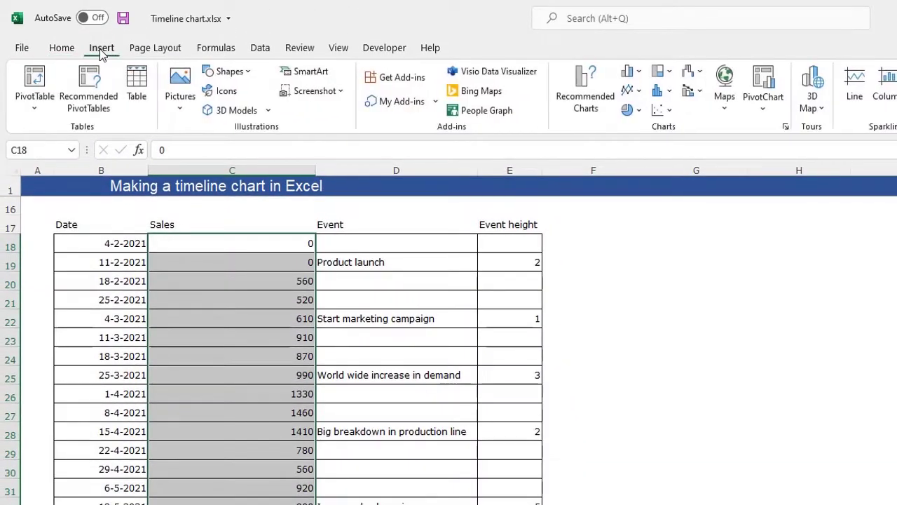
pyautogui.click(643, 94)
pyautogui.click(642, 142)
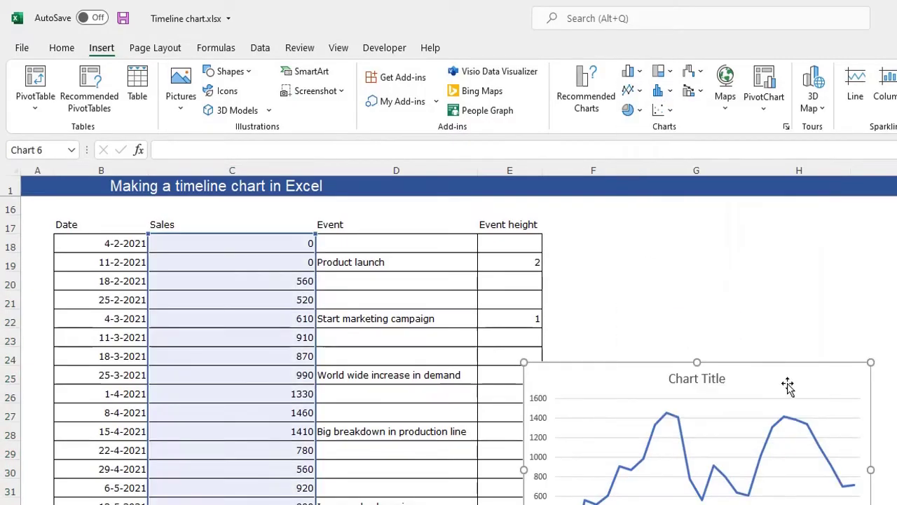
pyautogui.moveTo(787, 385); pyautogui.dragTo(837, 257)
pyautogui.scroll(3, 837, 256)
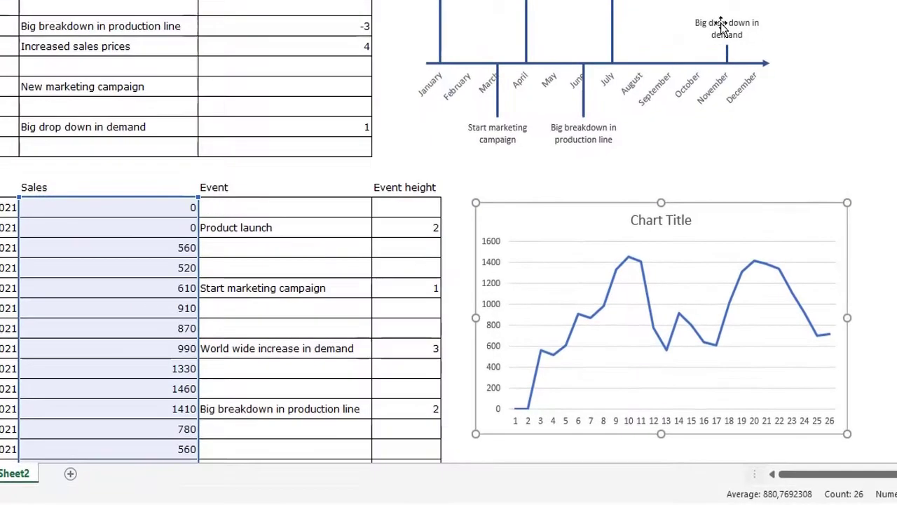
pyautogui.moveTo(745, 217); pyautogui.dragTo(741, 195)
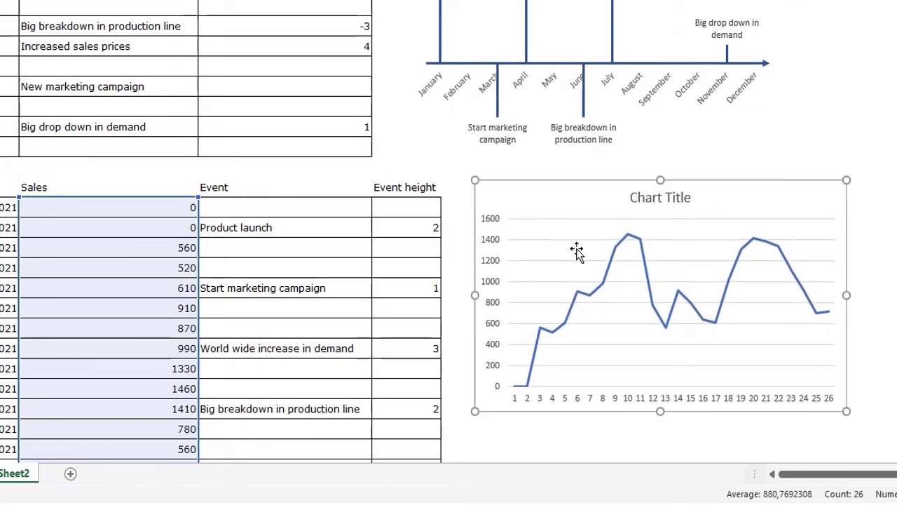
# Name the new chart's data series from the Sales header in cell C17.
pyautogui.rightClick(551, 253)
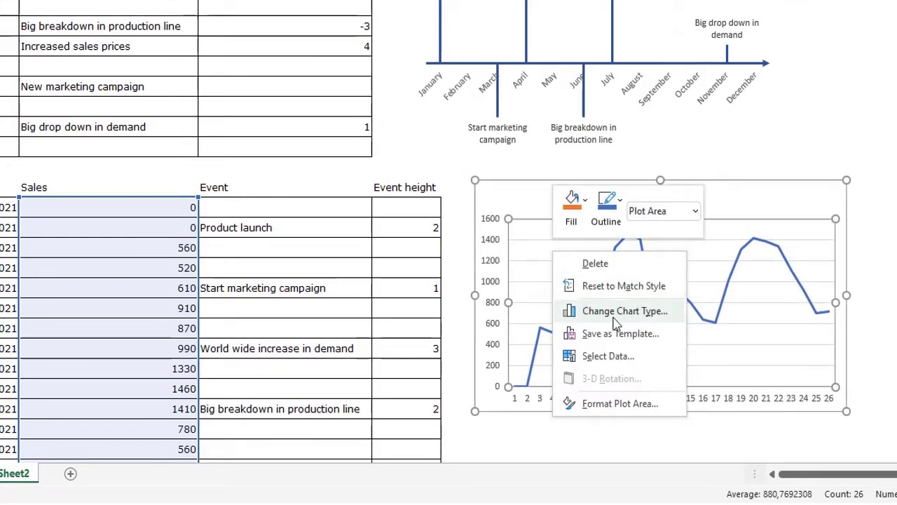
pyautogui.click(610, 357)
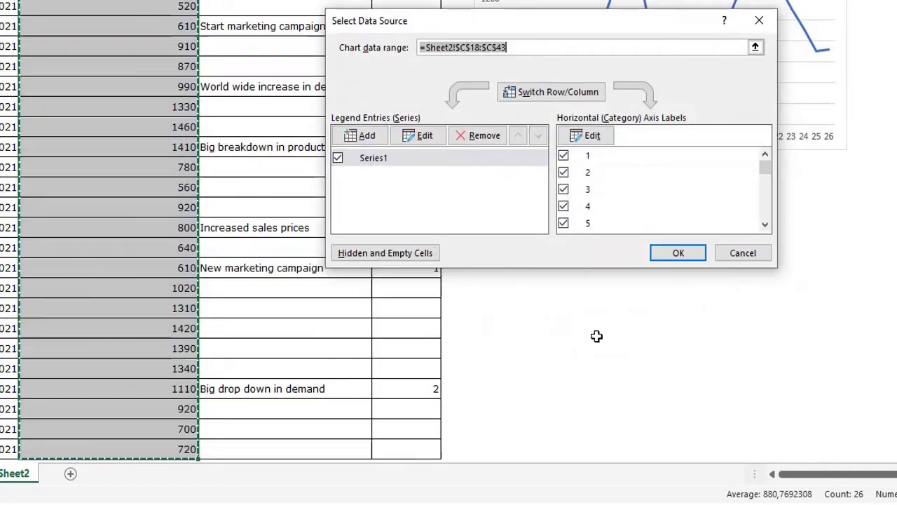
pyautogui.click(373, 160)
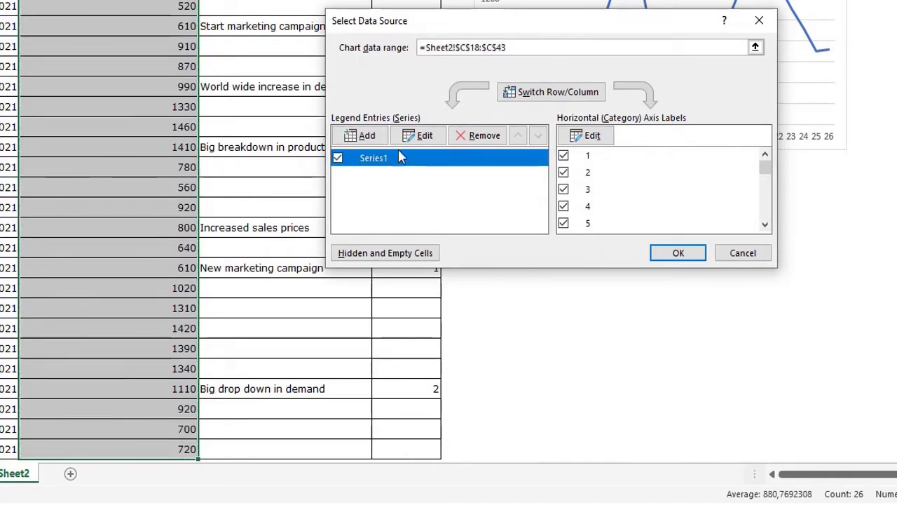
pyautogui.click(425, 136)
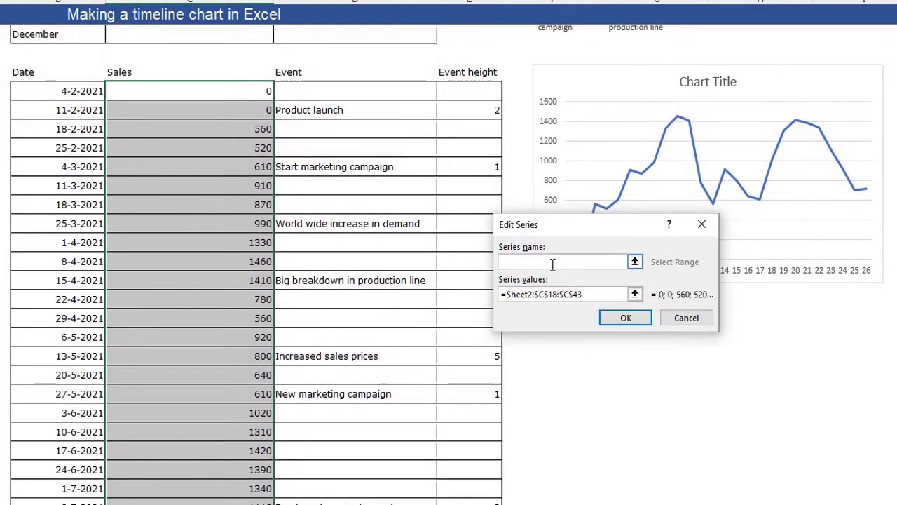
pyautogui.click(119, 71)
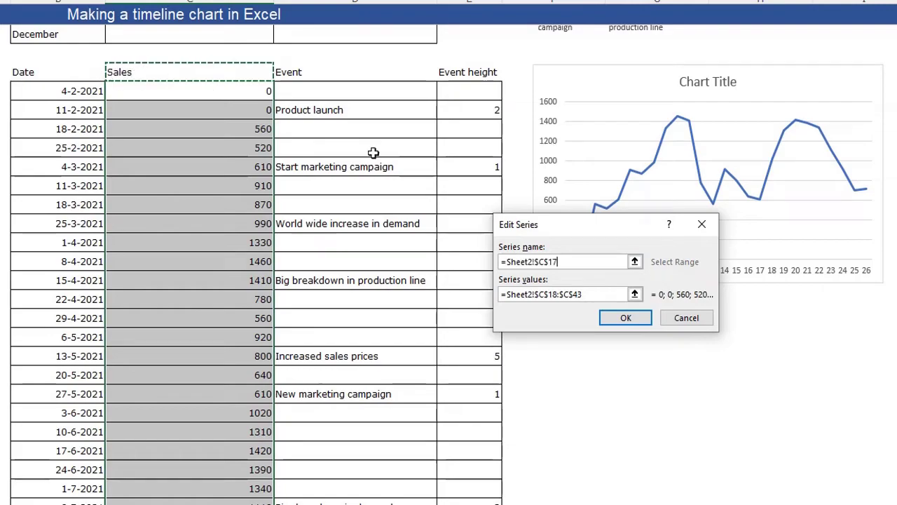
pyautogui.click(632, 319)
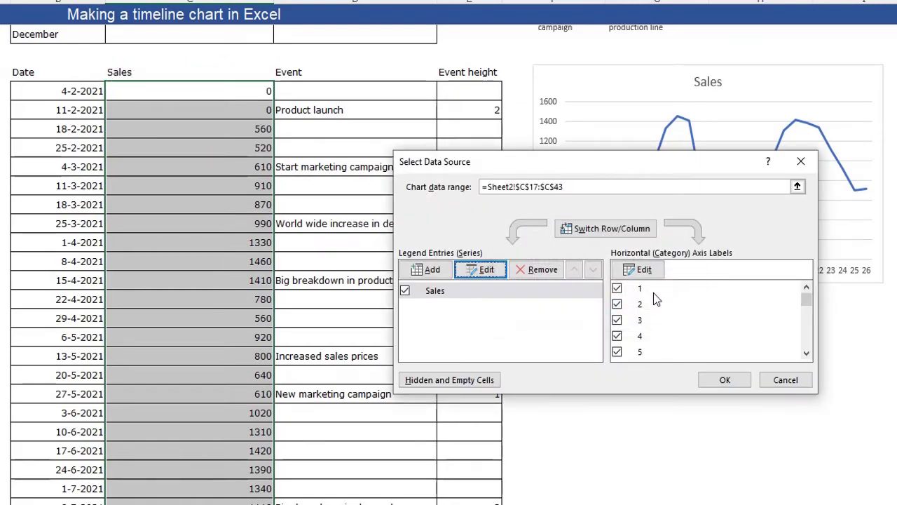
# Set the horizontal axis labels of the Sales chart to the dates in B18:B43 and apply the data source changes.
pyautogui.click(642, 270)
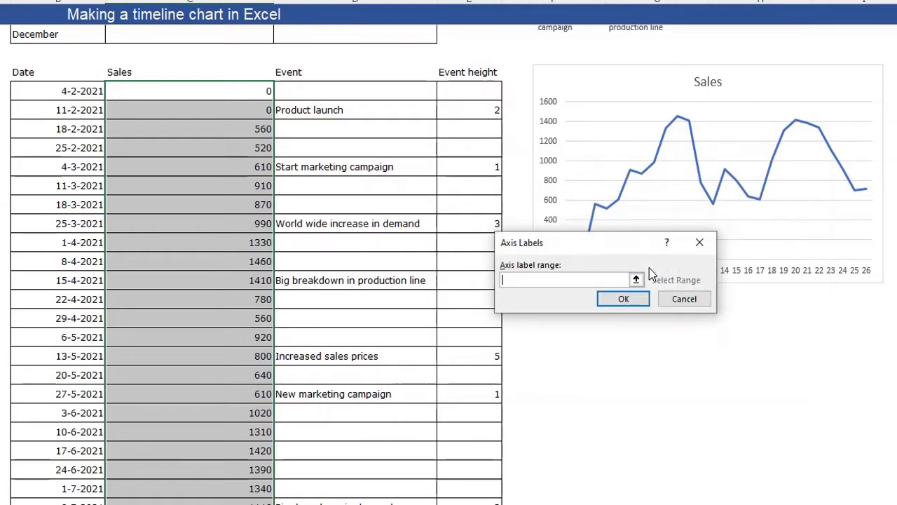
pyautogui.moveTo(70, 90); pyautogui.dragTo(80, 471)
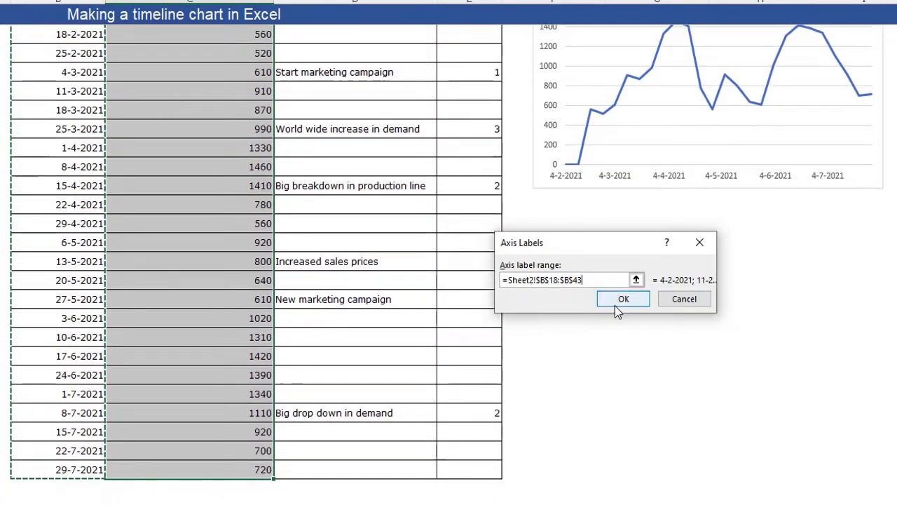
pyautogui.click(623, 300)
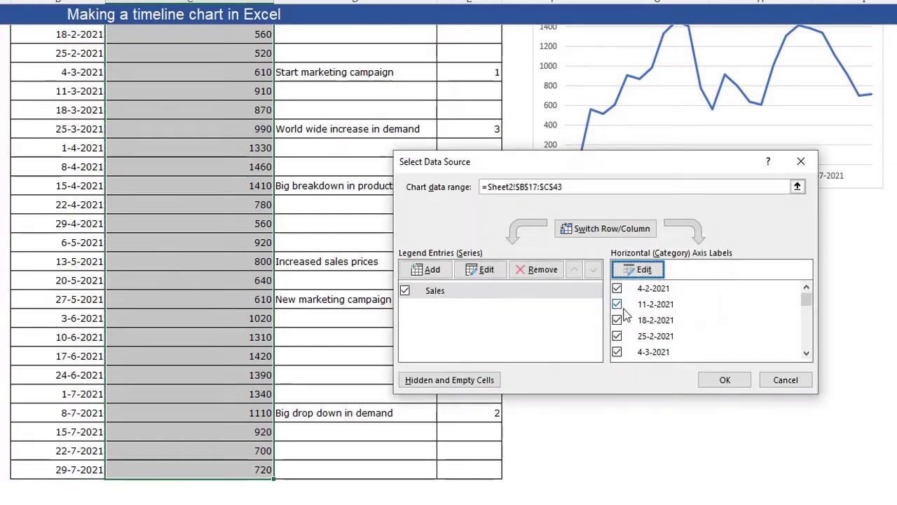
pyautogui.click(725, 380)
pyautogui.scroll(3, 626, 299)
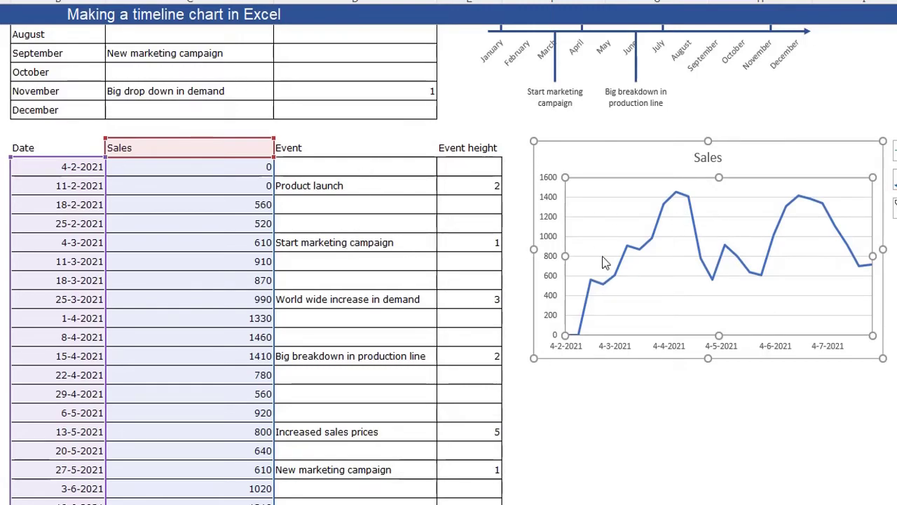
# Add a second series to the Sales chart, named from cell D17, with the event heights in E18:E43 as values.
pyautogui.rightClick(614, 213)
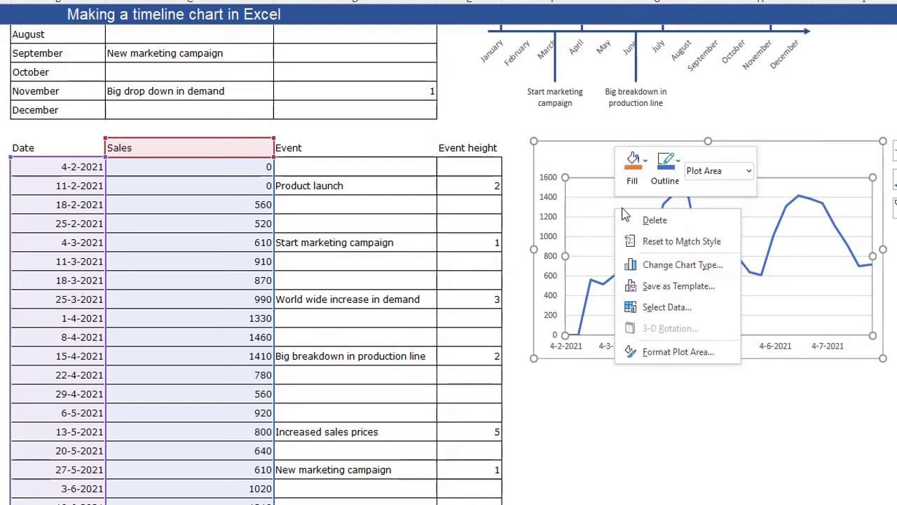
pyautogui.click(667, 307)
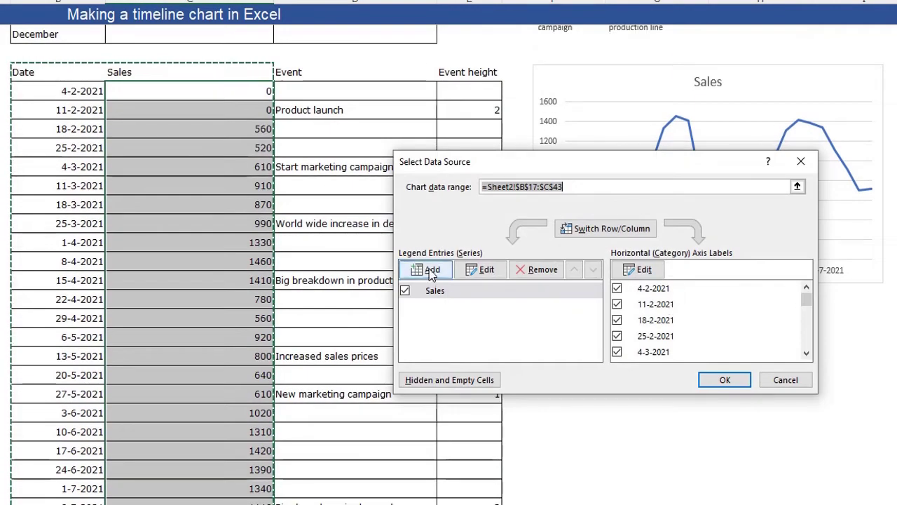
pyautogui.click(431, 270)
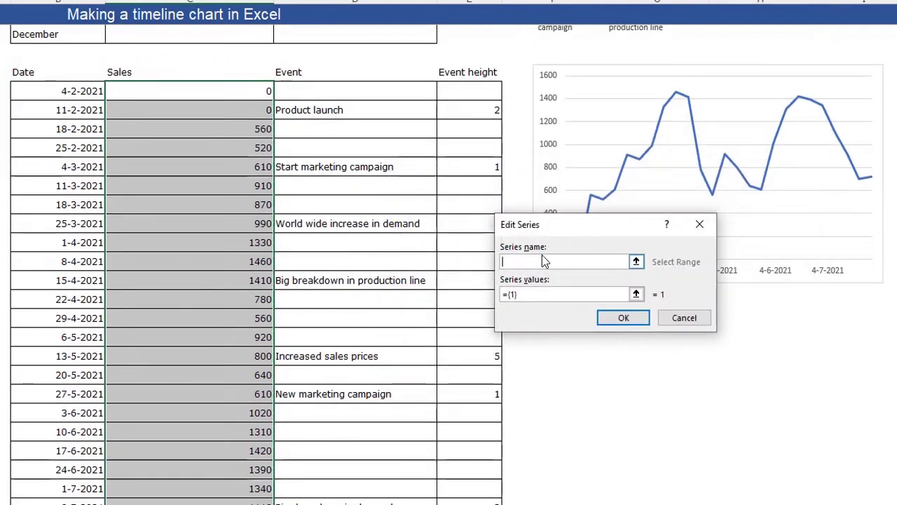
pyautogui.click(333, 72)
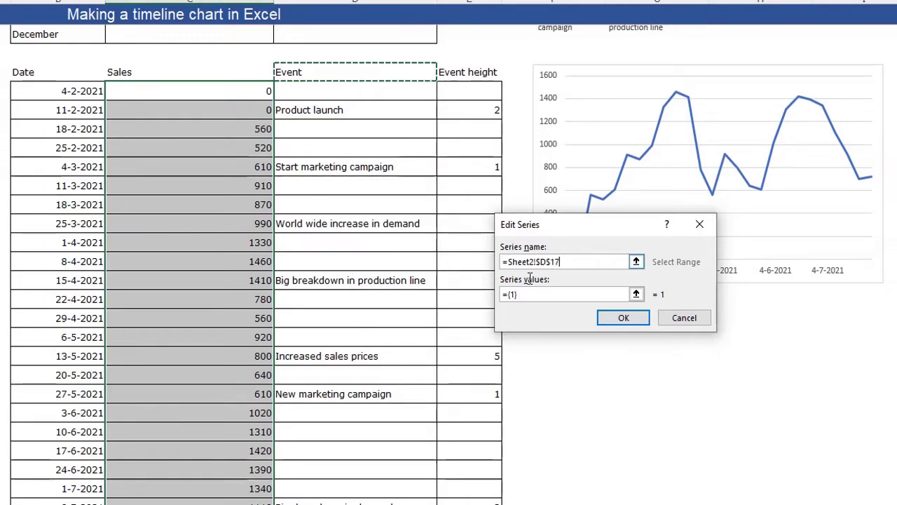
pyautogui.click(533, 295)
pyautogui.press('BackSpace')
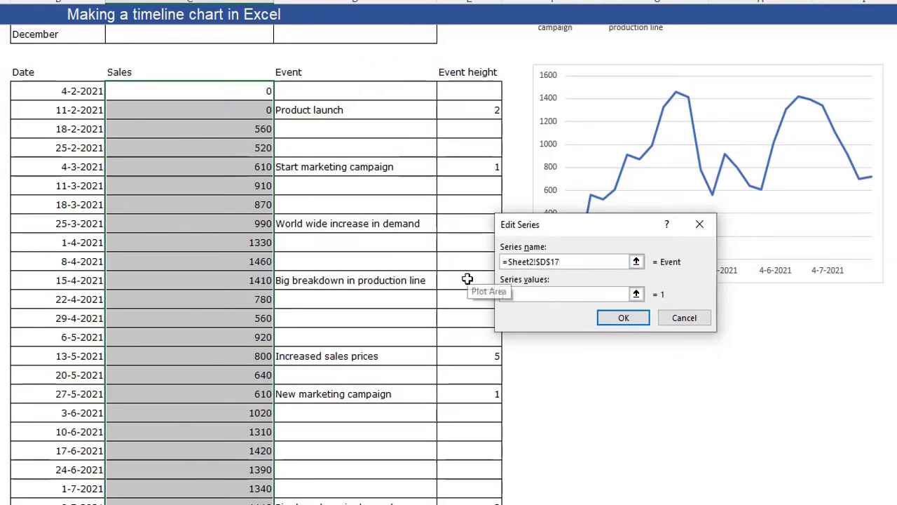
pyautogui.moveTo(470, 91); pyautogui.dragTo(469, 502)
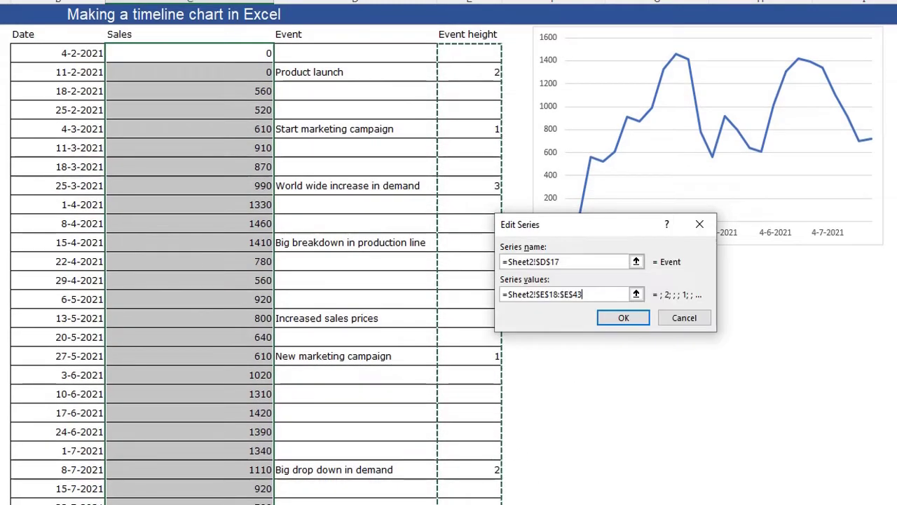
pyautogui.click(624, 319)
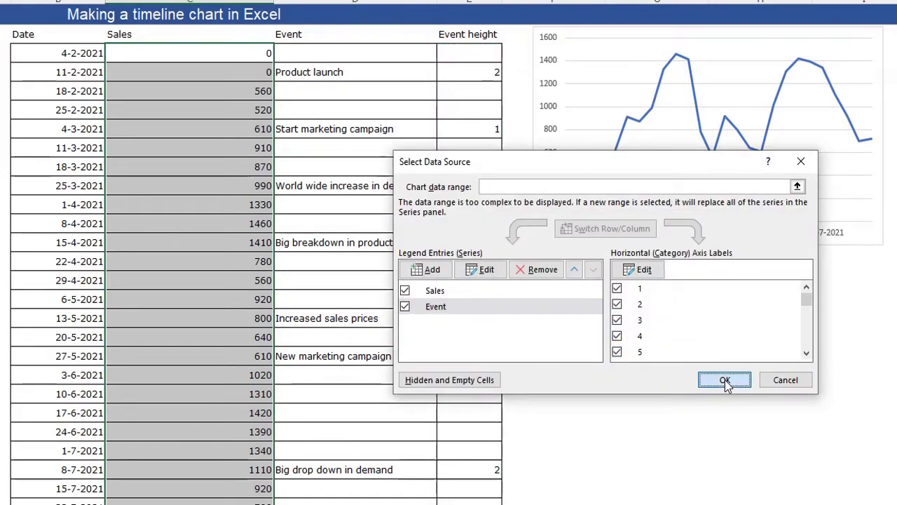
pyautogui.click(725, 380)
pyautogui.scroll(2, 661, 340)
pyautogui.scroll(1, 661, 340)
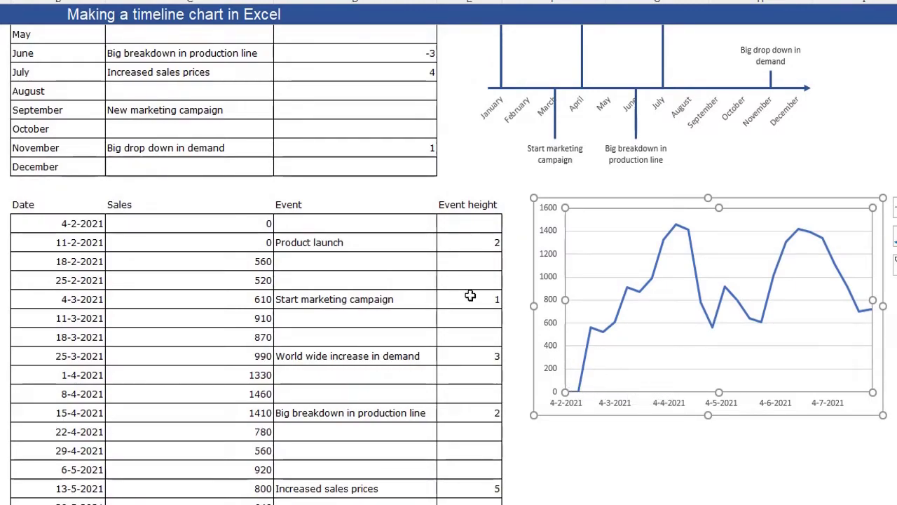
# Change the sales chart to a combo type with the Sales series shown as a line.
pyautogui.rightClick(604, 268)
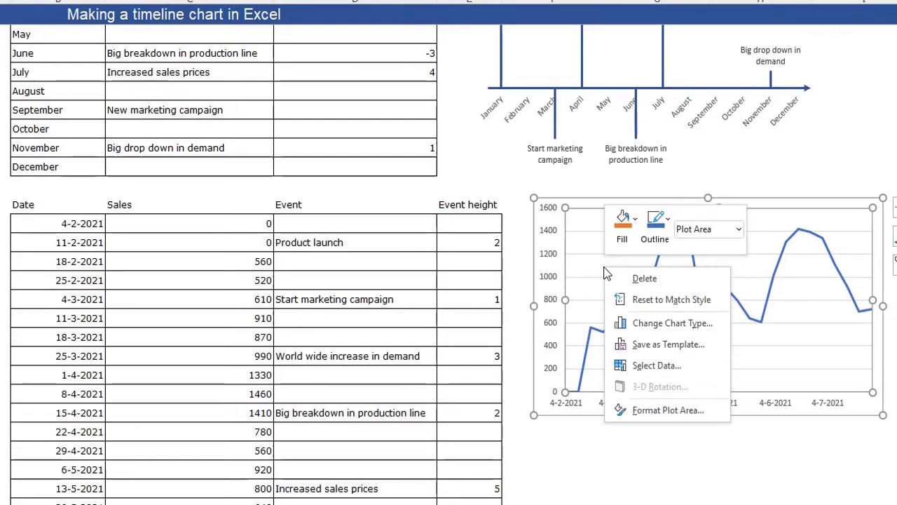
pyautogui.click(652, 324)
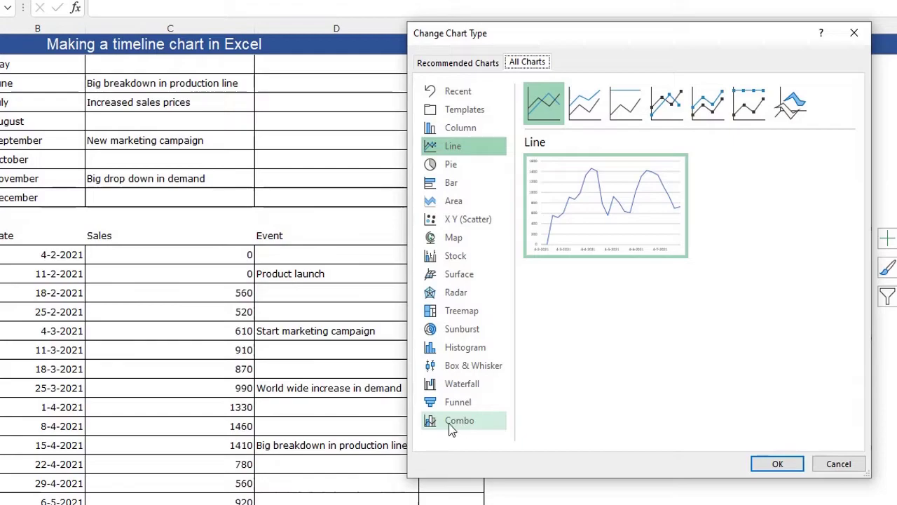
pyautogui.click(460, 422)
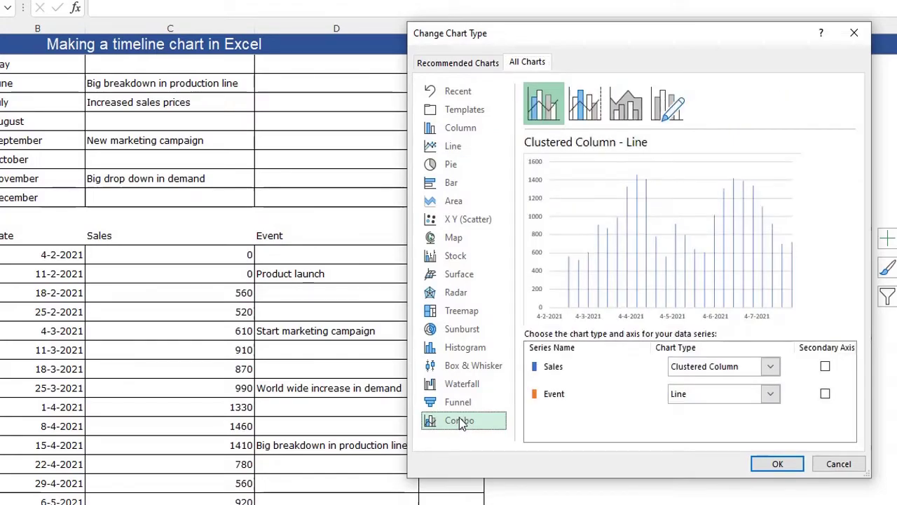
pyautogui.click(770, 368)
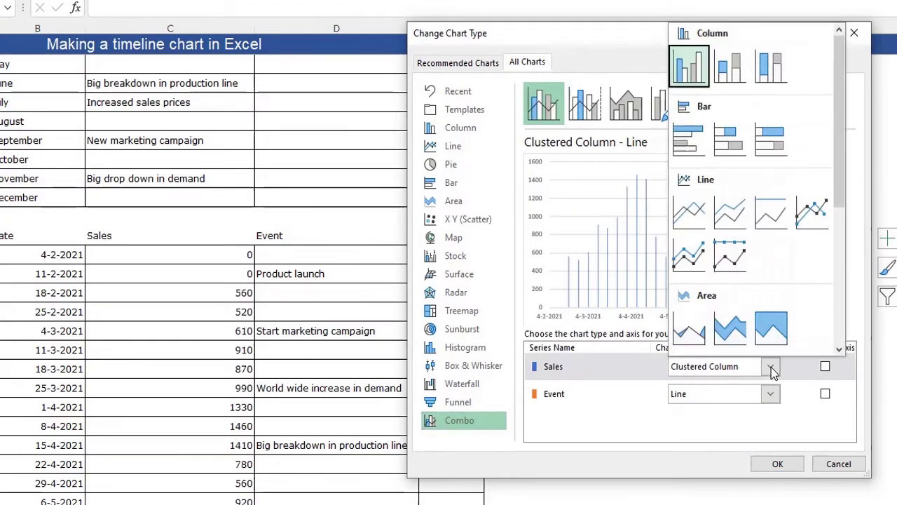
pyautogui.click(692, 214)
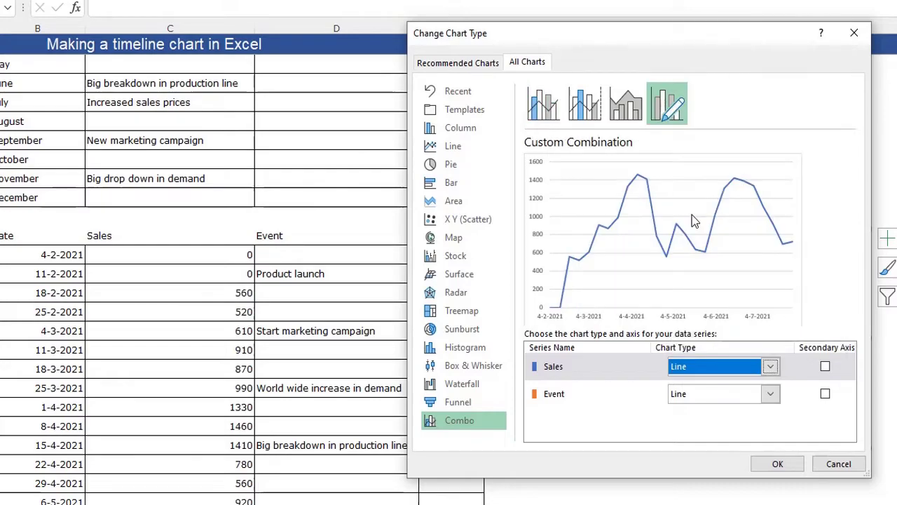
# Make the Event series a clustered column on the secondary axis and apply the combo chart type.
pyautogui.click(589, 394)
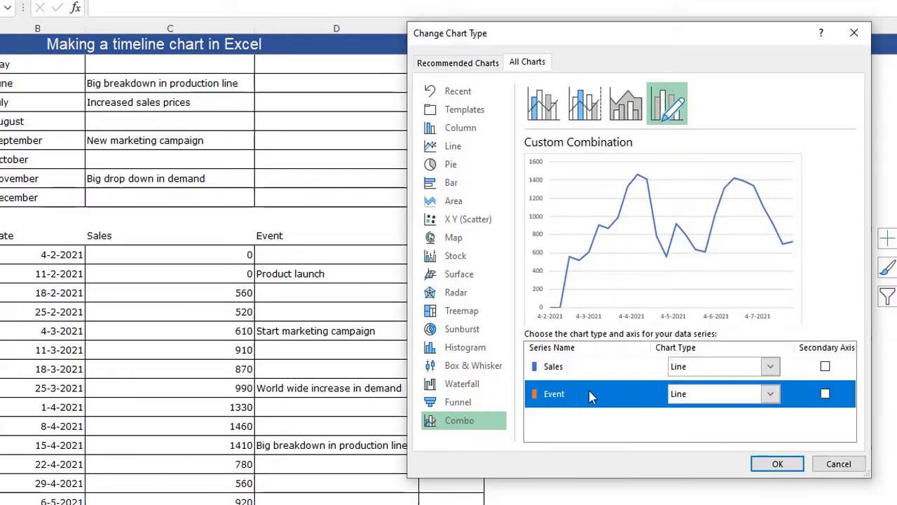
pyautogui.click(771, 394)
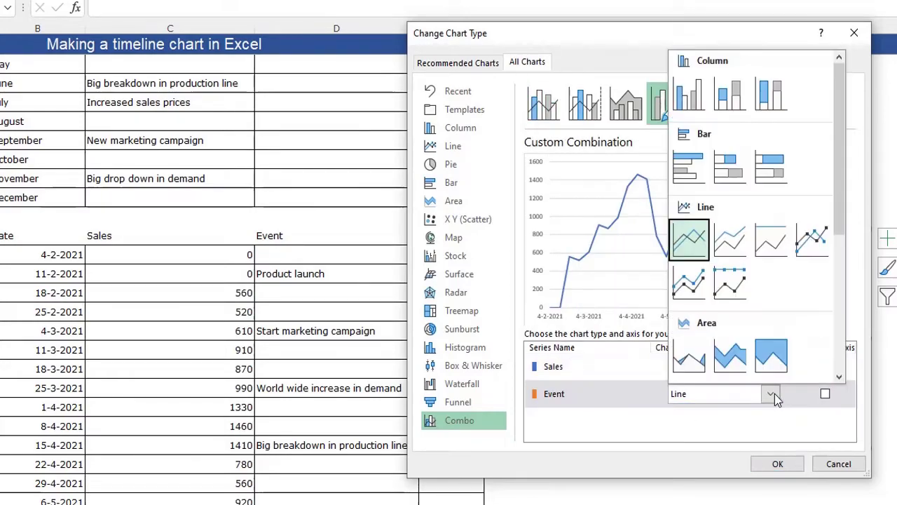
pyautogui.click(690, 95)
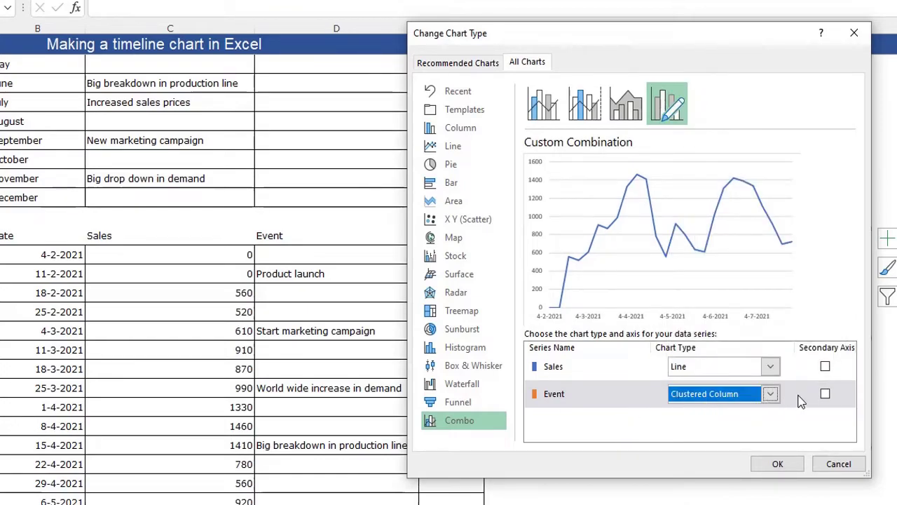
pyautogui.click(825, 394)
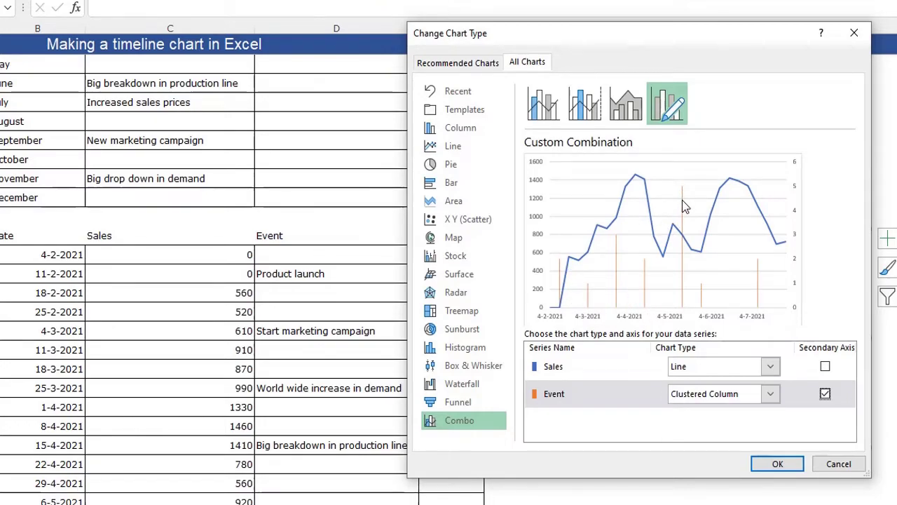
pyautogui.click(775, 464)
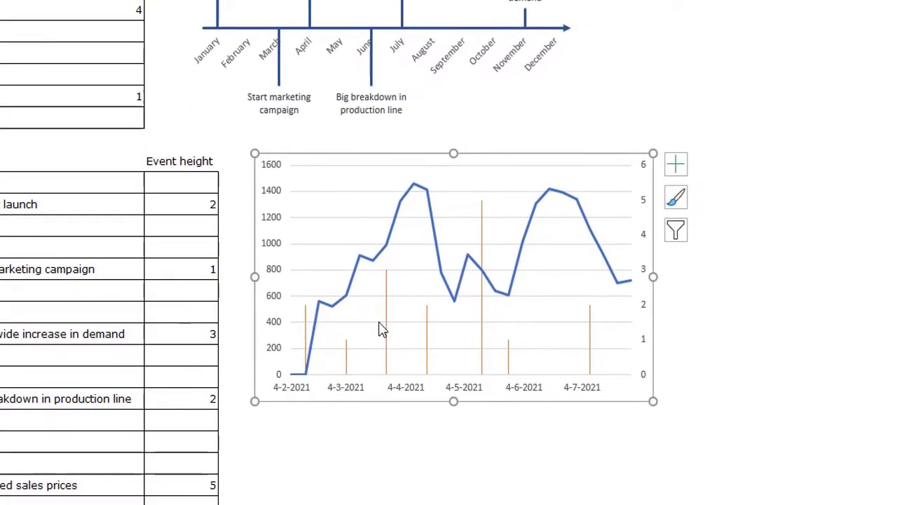
# Add error bars to the Event series in the sales chart.
pyautogui.click(386, 337)
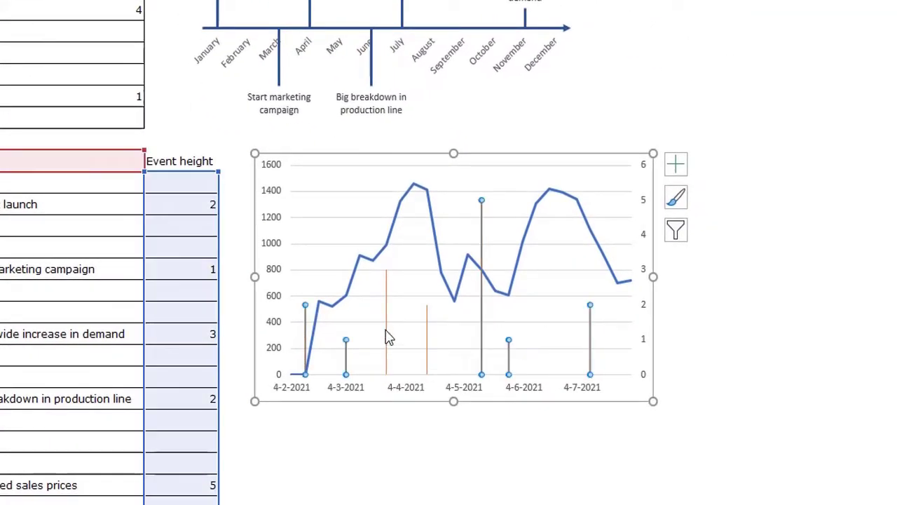
pyautogui.click(677, 166)
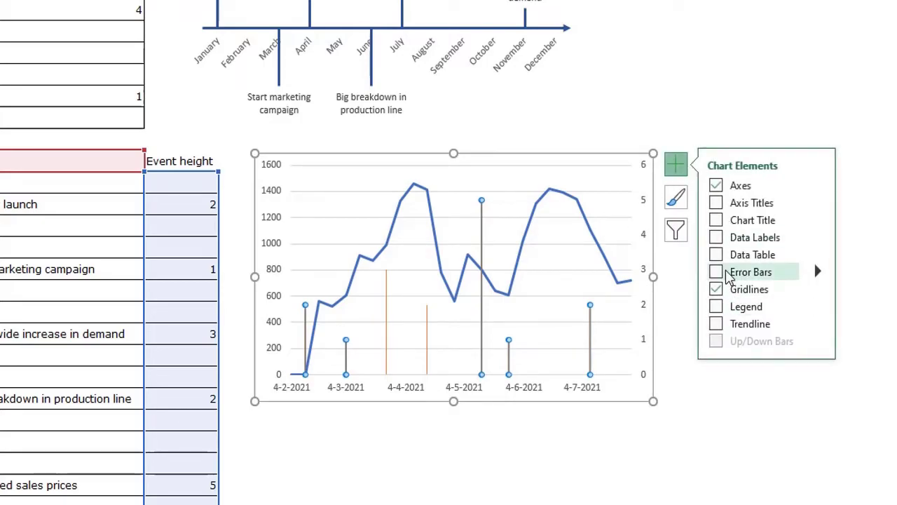
pyautogui.click(716, 272)
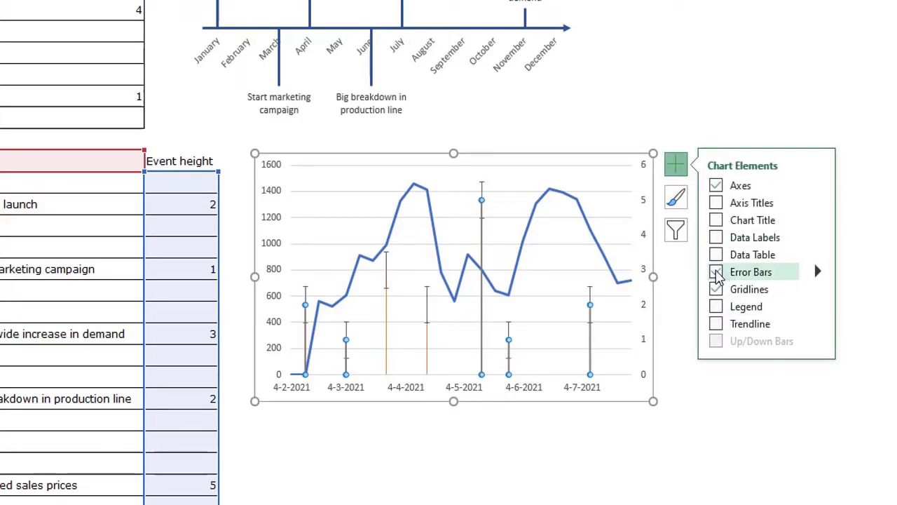
# Set the Event series' vertical error bars to minus direction, no cap, and an error amount of 100 percent.
pyautogui.doubleClick(506, 340)
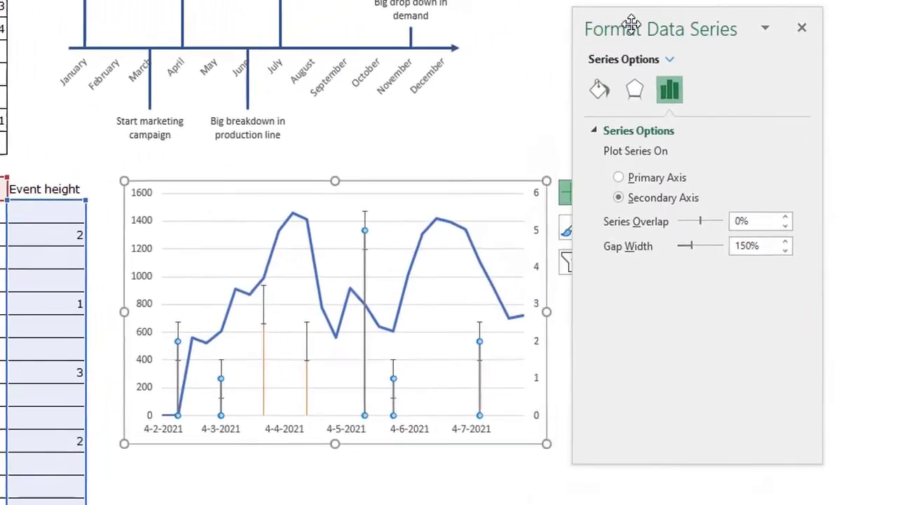
pyautogui.moveTo(575, 26); pyautogui.dragTo(602, 30)
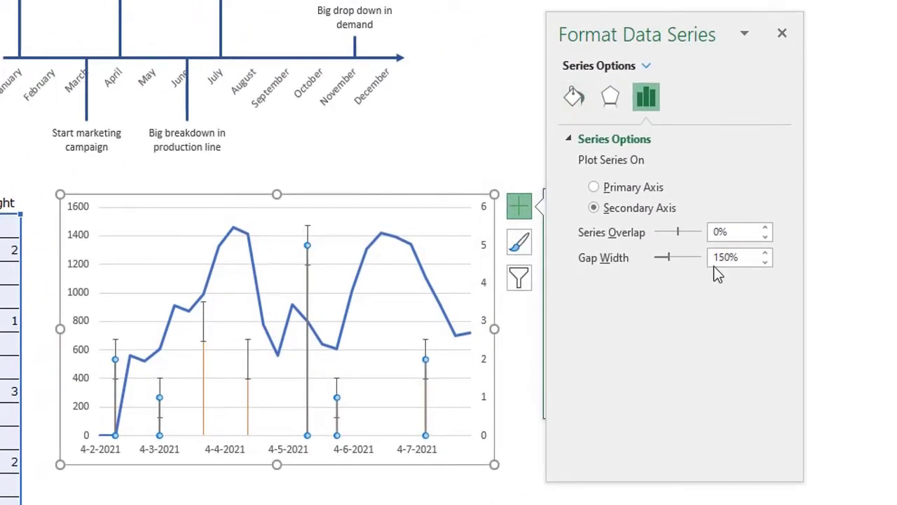
pyautogui.click(646, 65)
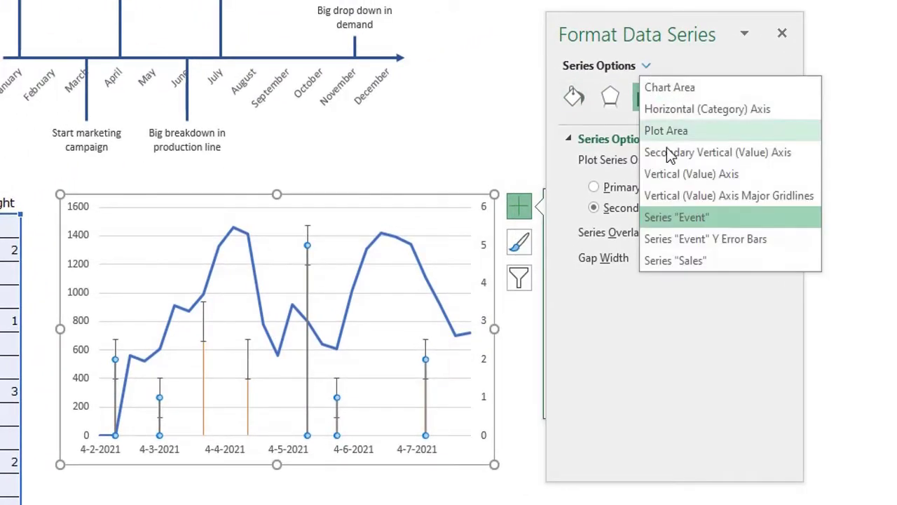
pyautogui.click(723, 238)
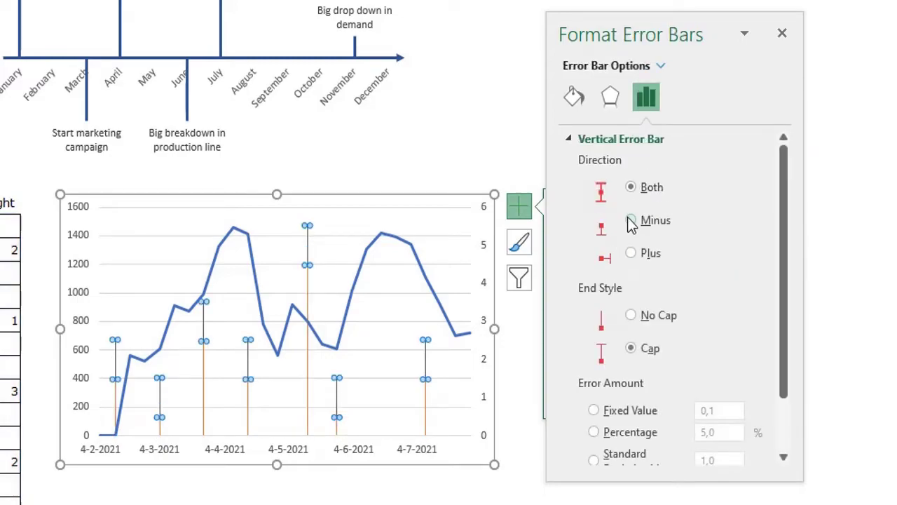
pyautogui.scroll(-3, 633, 324)
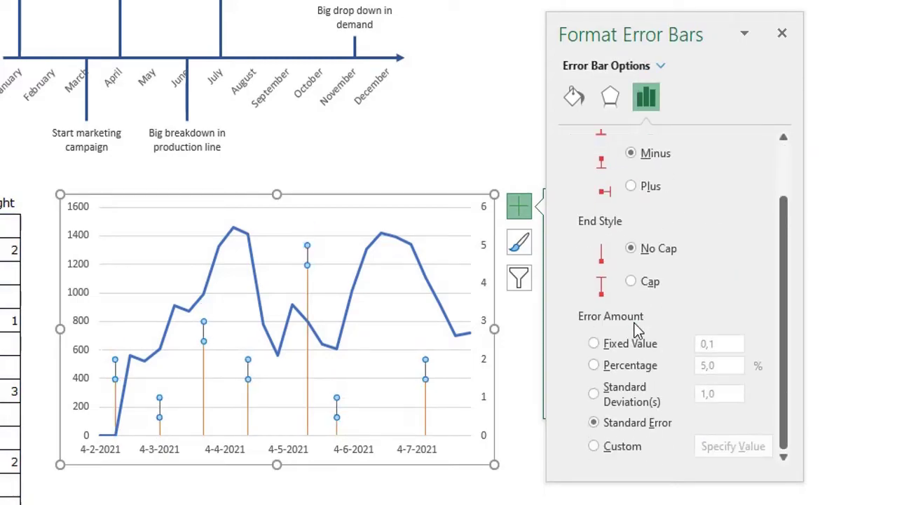
pyautogui.click(630, 365)
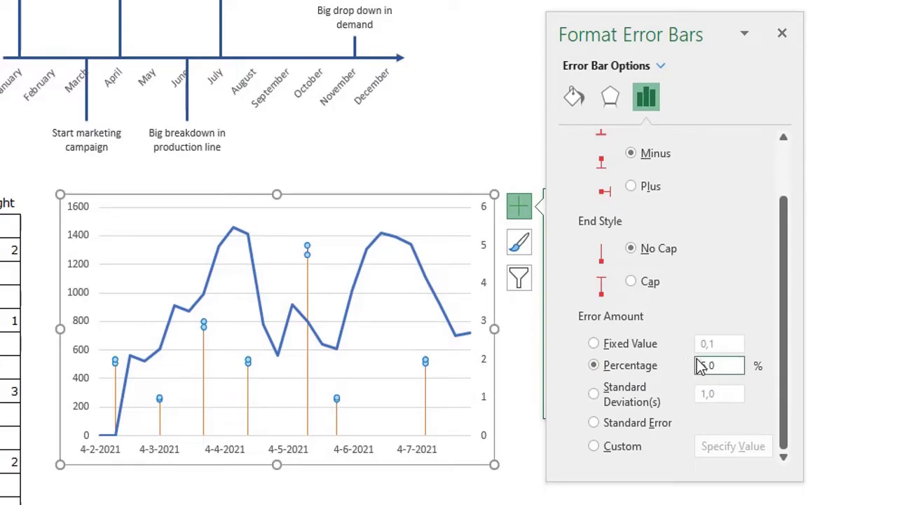
pyautogui.doubleClick(711, 363)
pyautogui.write('100')
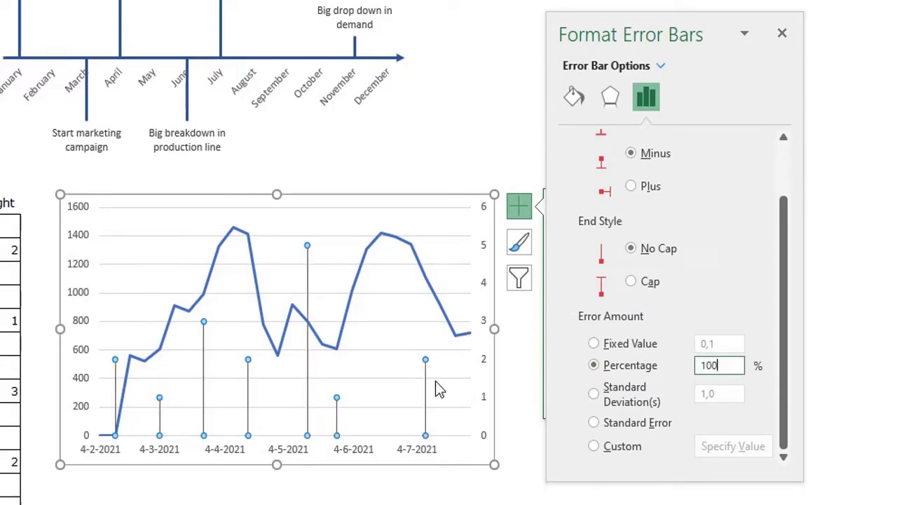
# Remove the fill from the Event series columns so only their error bars mark the events.
pyautogui.click(661, 65)
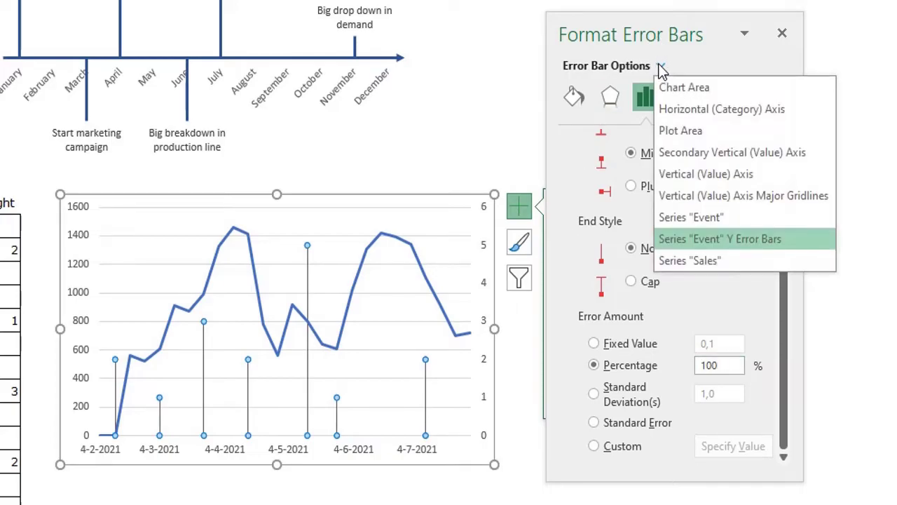
pyautogui.click(680, 219)
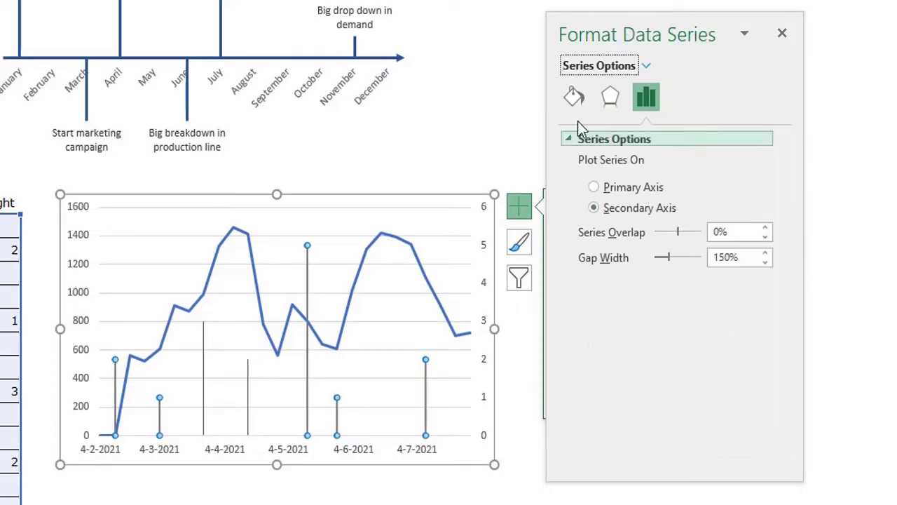
pyautogui.click(575, 99)
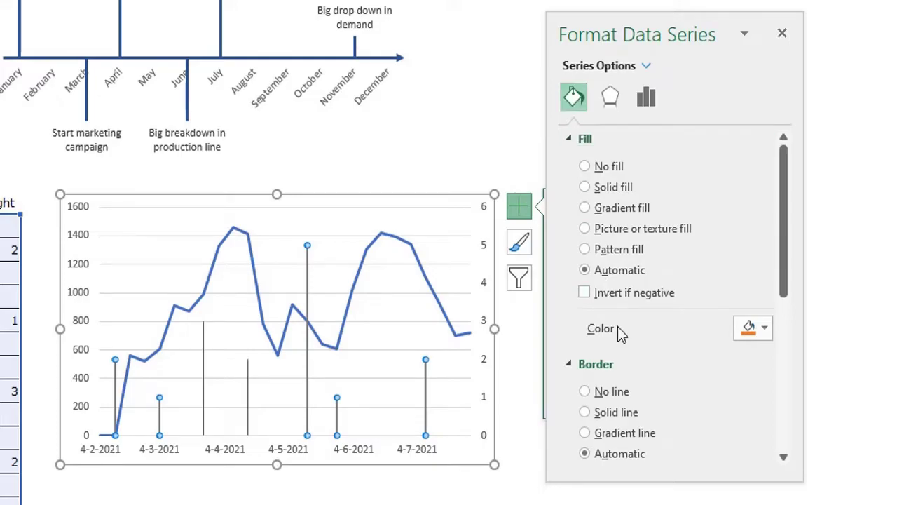
pyautogui.click(586, 167)
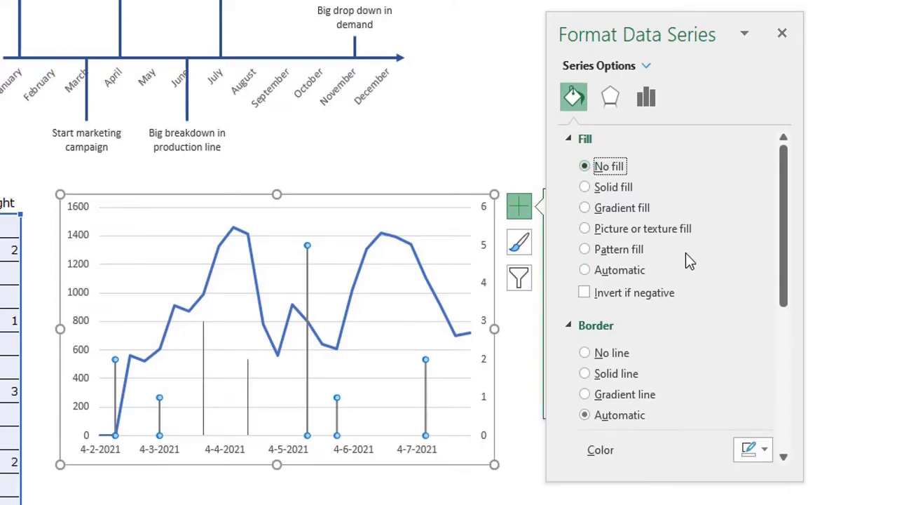
# Format the Event error bars as solid dark blue lines with a width of 2,5 pt.
pyautogui.click(646, 66)
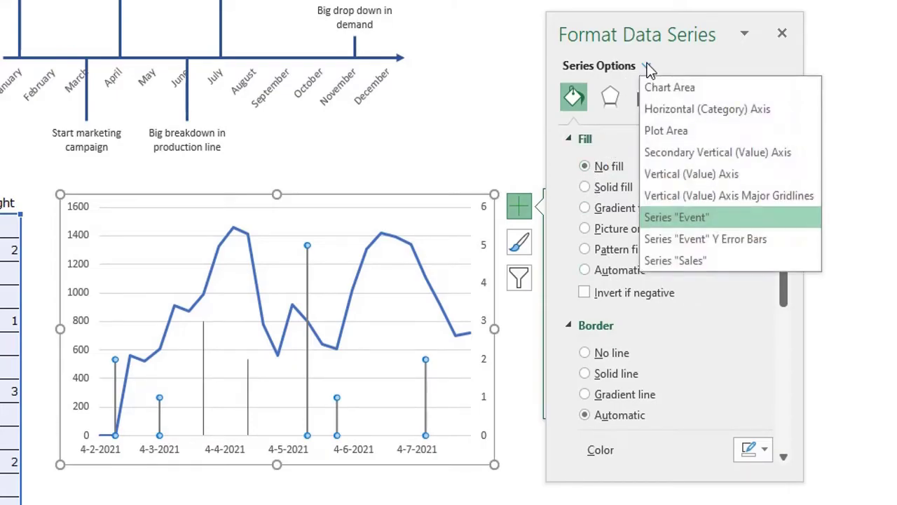
pyautogui.click(703, 239)
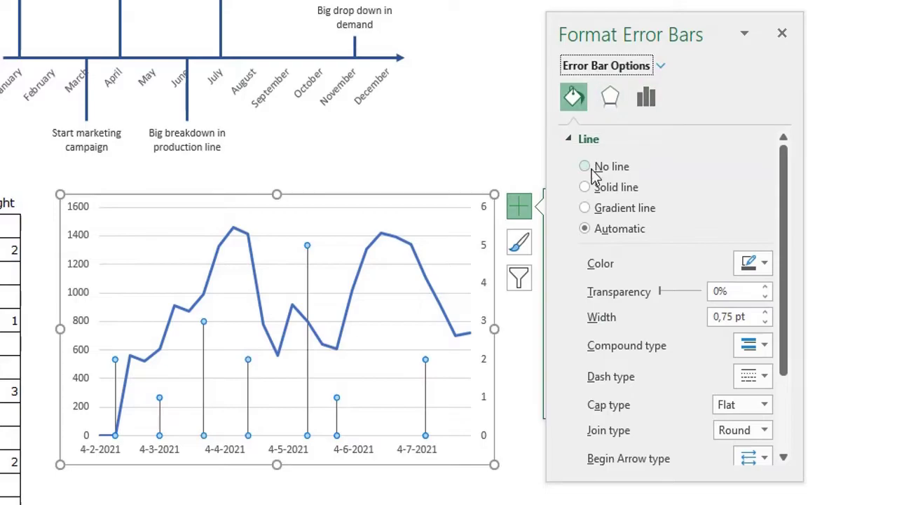
pyautogui.click(765, 312)
pyautogui.click(765, 313)
pyautogui.click(766, 314)
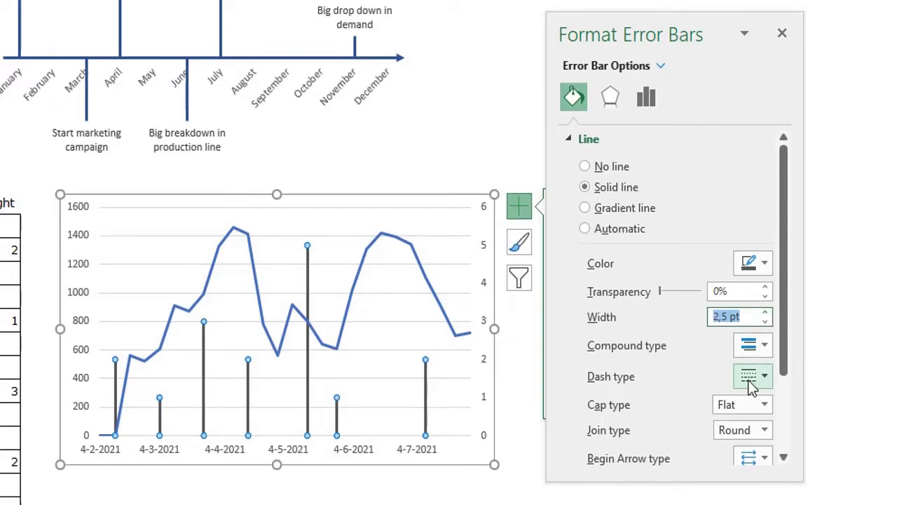
pyautogui.click(764, 265)
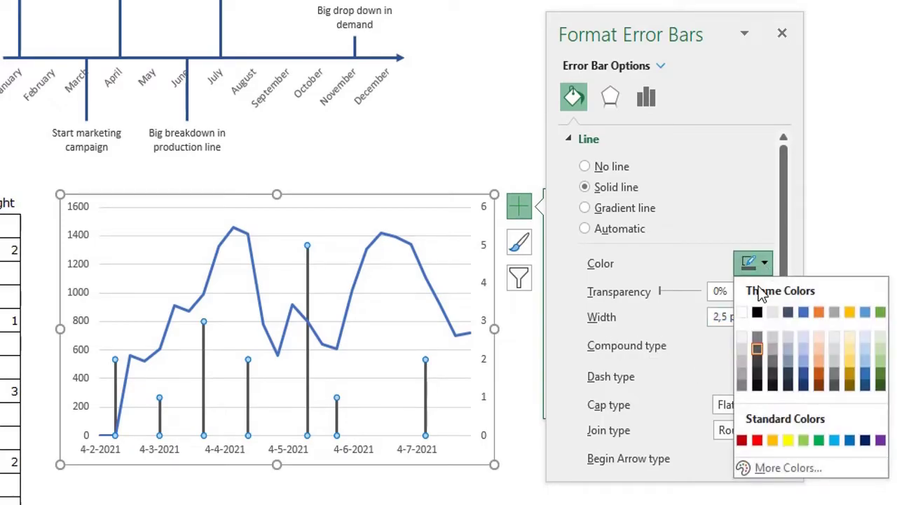
pyautogui.click(805, 375)
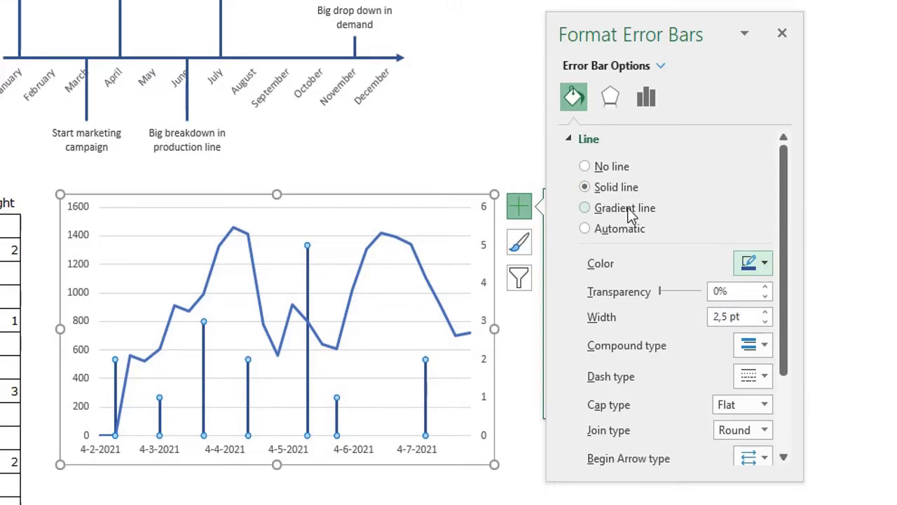
# Set the line width of the sales chart's horizontal date axis to 2,5 pt.
pyautogui.click(276, 445)
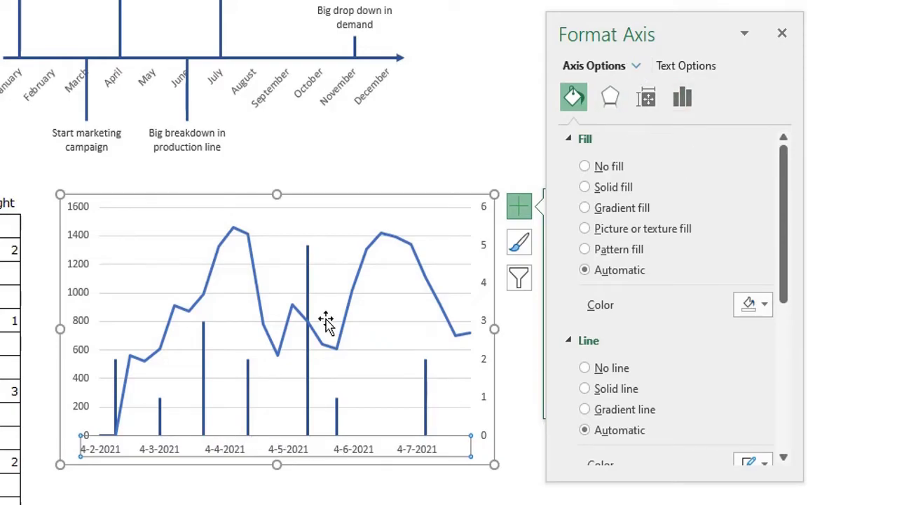
pyautogui.click(636, 66)
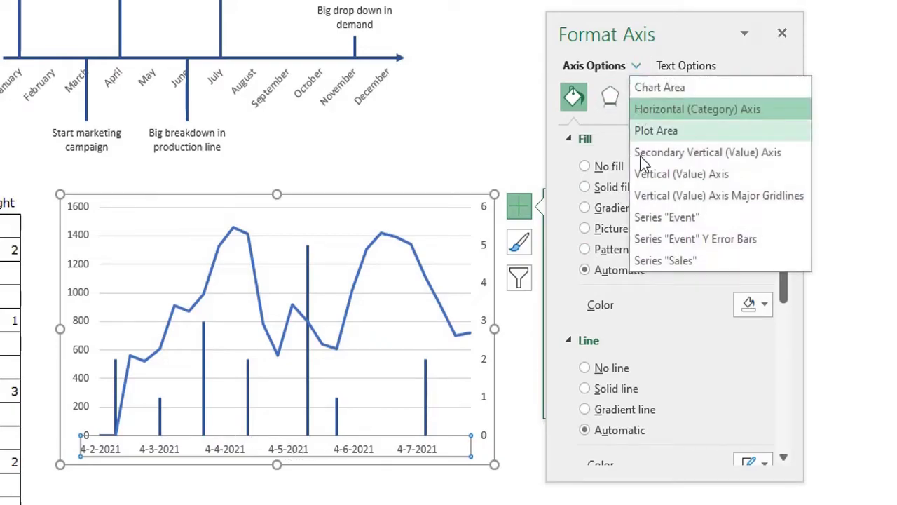
pyautogui.click(666, 109)
pyautogui.scroll(-3, 609, 326)
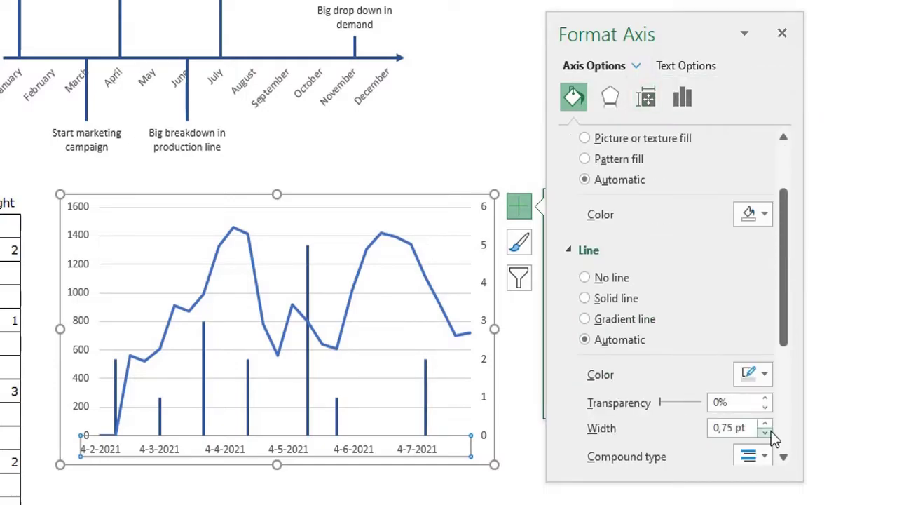
pyautogui.click(766, 424)
pyautogui.click(765, 423)
pyautogui.click(765, 423)
pyautogui.click(766, 423)
pyautogui.click(765, 423)
pyautogui.click(765, 423)
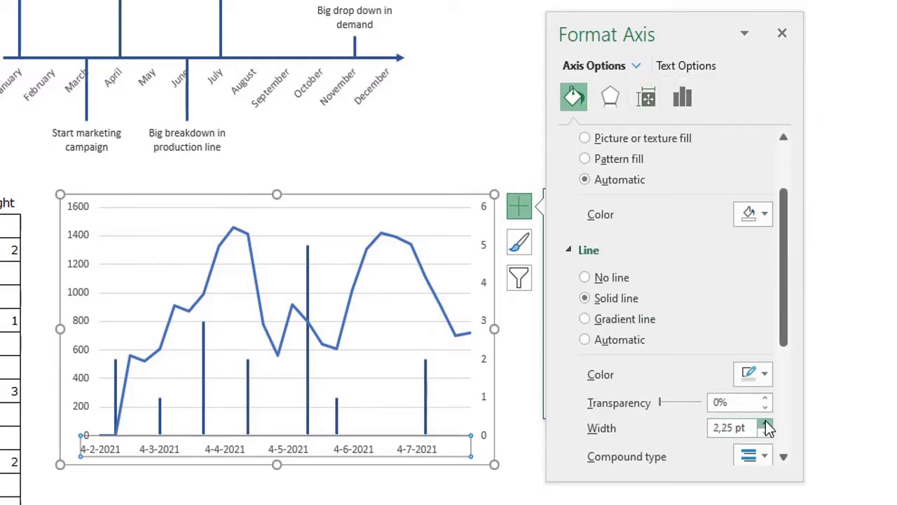
pyautogui.click(766, 423)
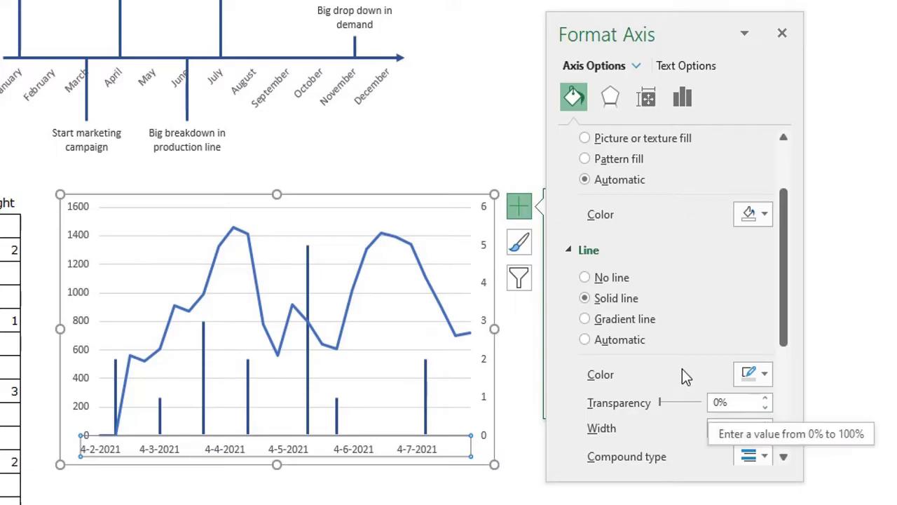
# Give the horizontal axis line a solid arrowhead at its end and colour it the same dark blue as the event lines.
pyautogui.scroll(-6, 666, 421)
pyautogui.scroll(-1, 673, 420)
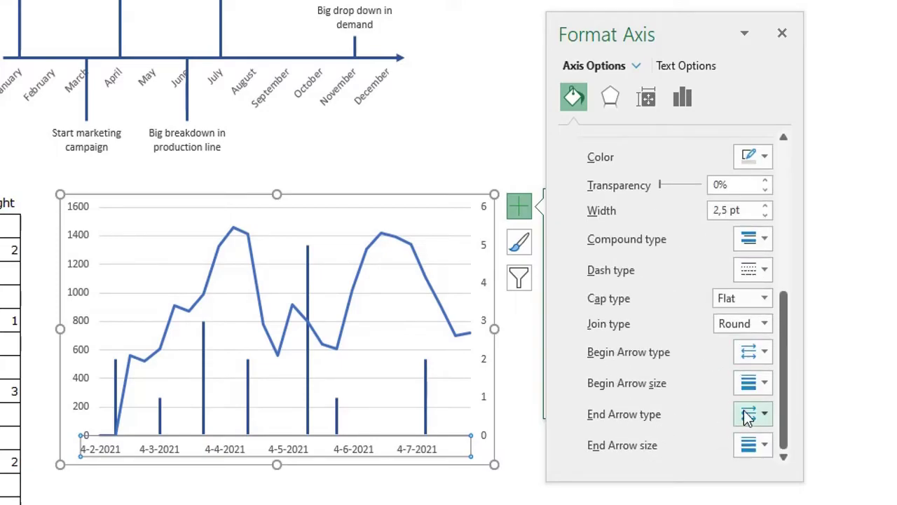
pyautogui.click(764, 415)
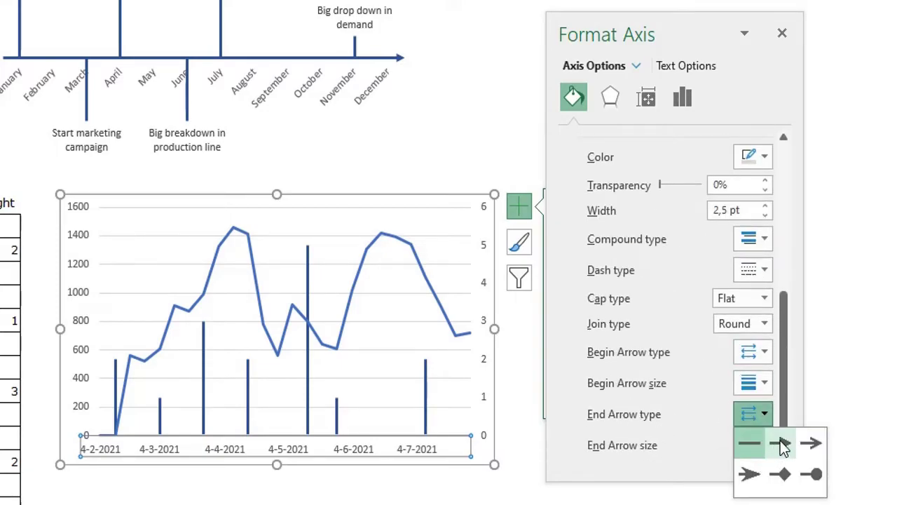
pyautogui.click(784, 436)
pyautogui.scroll(6, 757, 351)
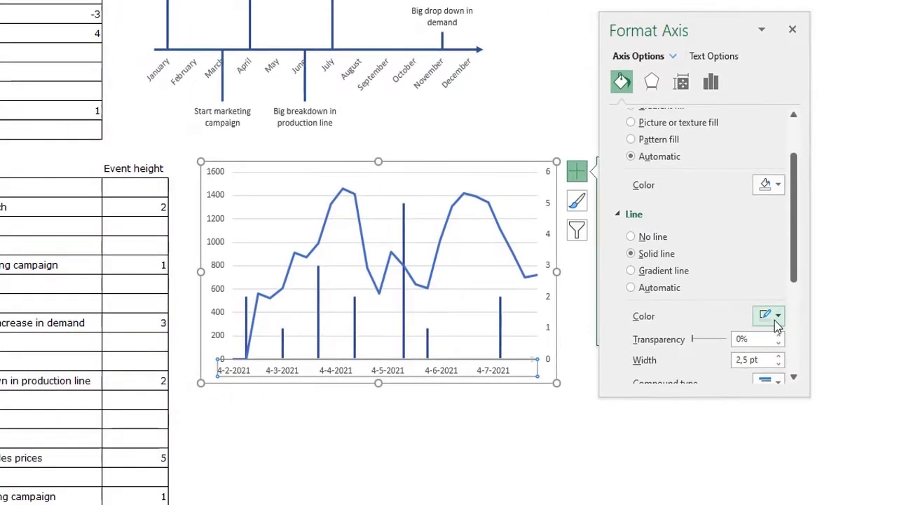
pyautogui.click(766, 390)
pyautogui.click(811, 411)
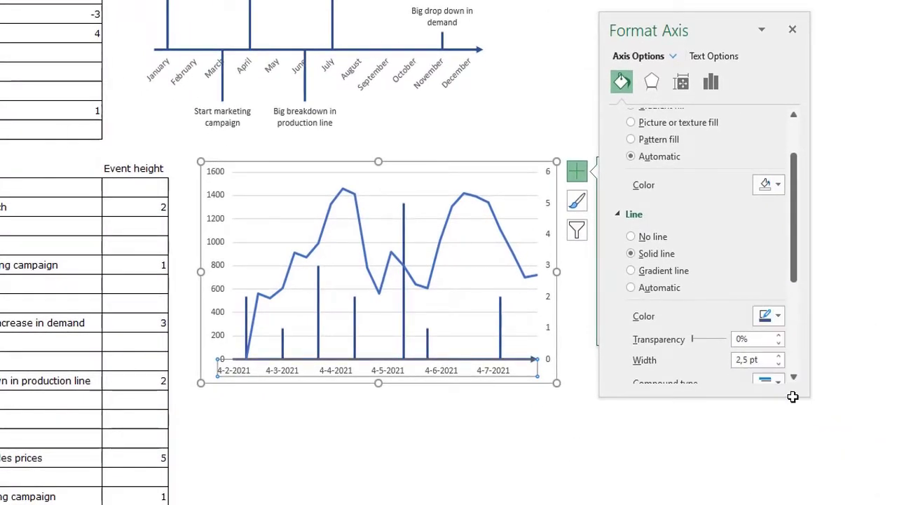
pyautogui.click(763, 405)
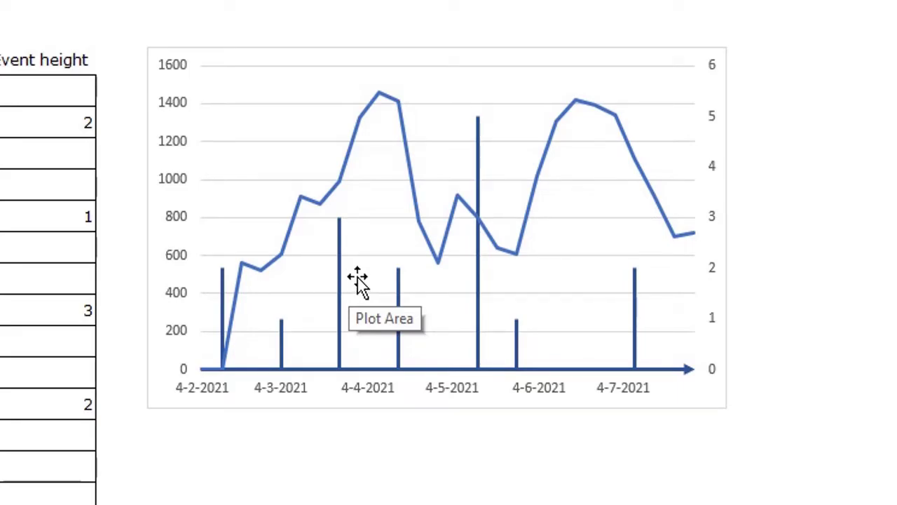
# Select the Event series of the sales chart and add data labels to it.
pyautogui.click(261, 127)
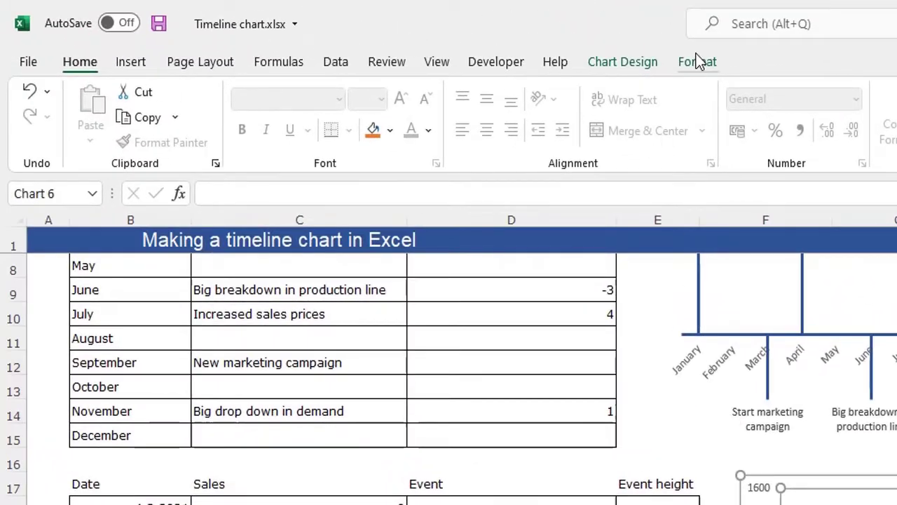
pyautogui.click(698, 64)
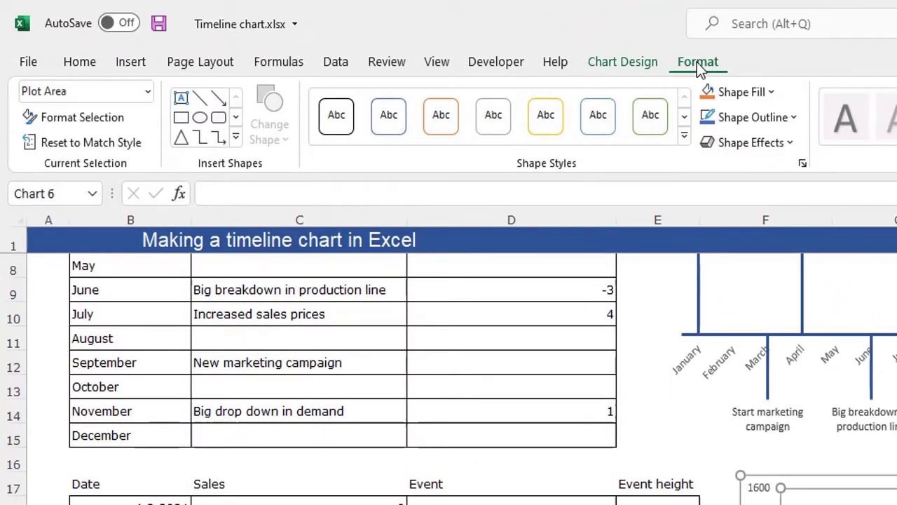
pyautogui.click(147, 92)
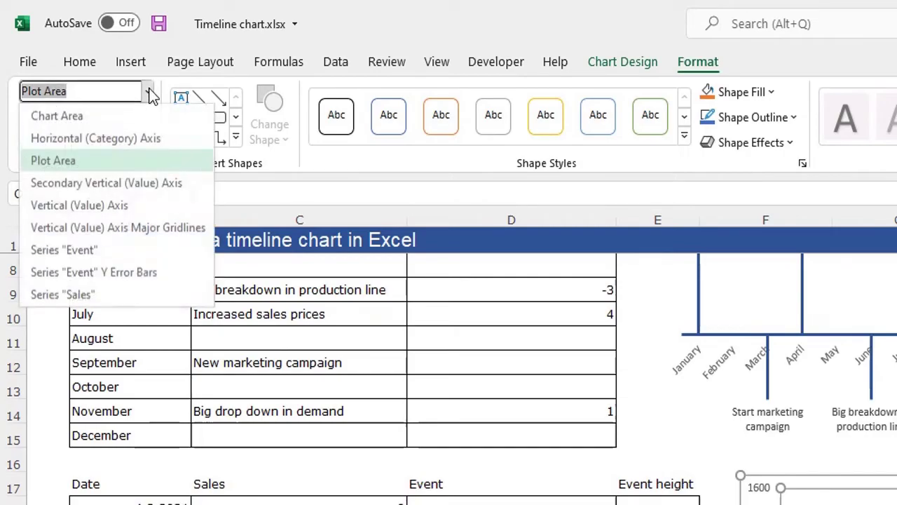
pyautogui.click(83, 250)
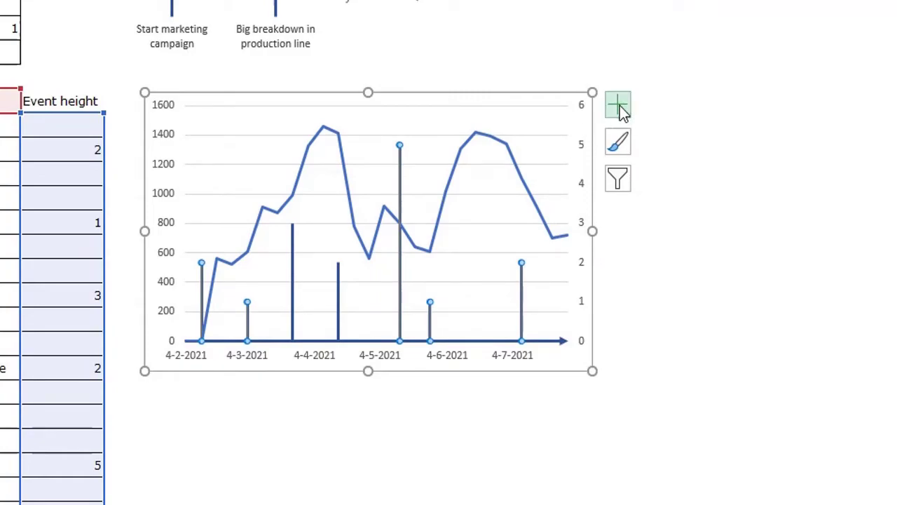
pyautogui.click(621, 109)
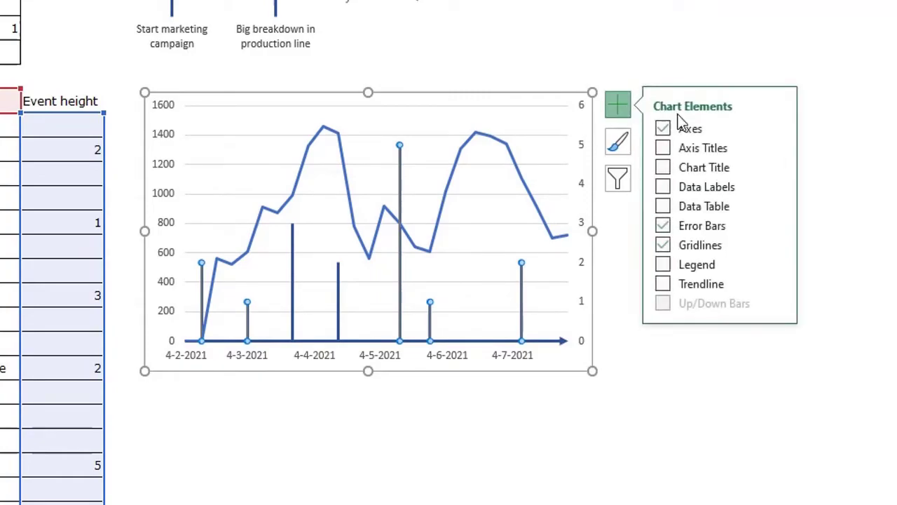
pyautogui.click(663, 187)
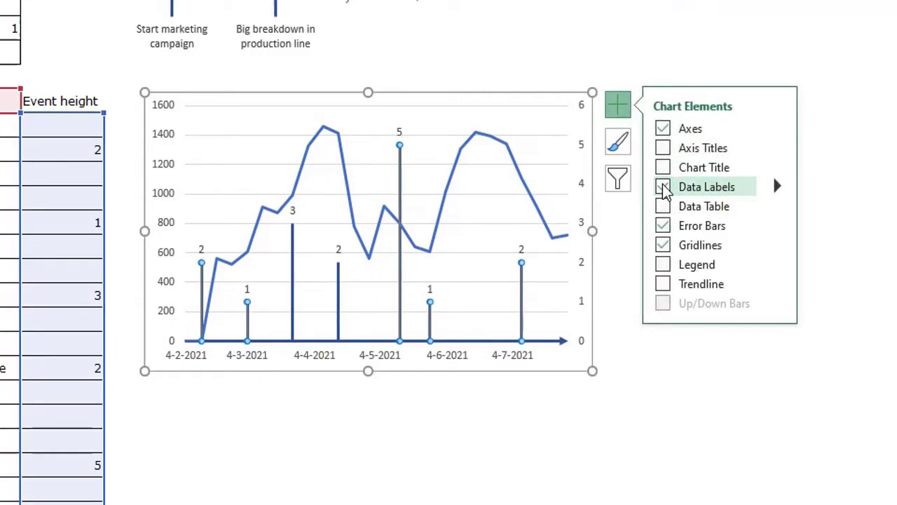
# Label the Event series with the event names from cells D18:D43 and hide the numeric values in the labels.
pyautogui.click(399, 131)
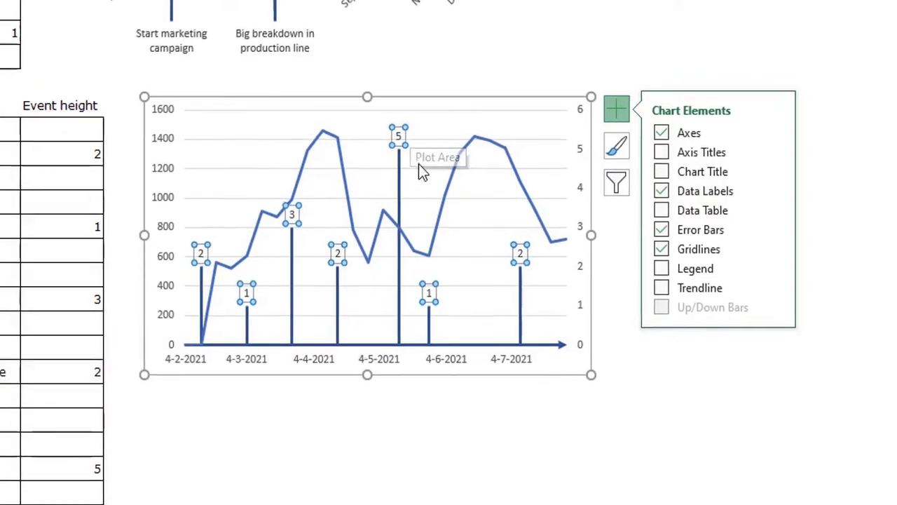
pyautogui.hotkey('ctrl', '1')
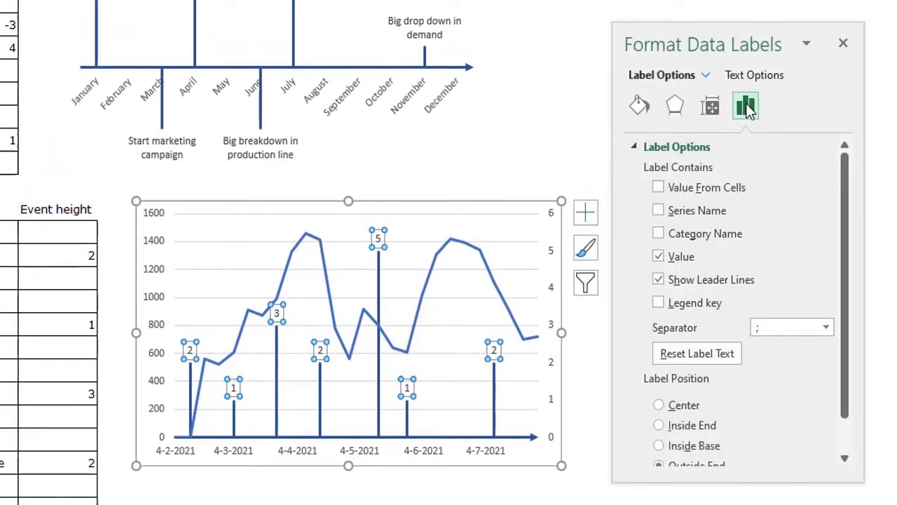
pyautogui.click(659, 189)
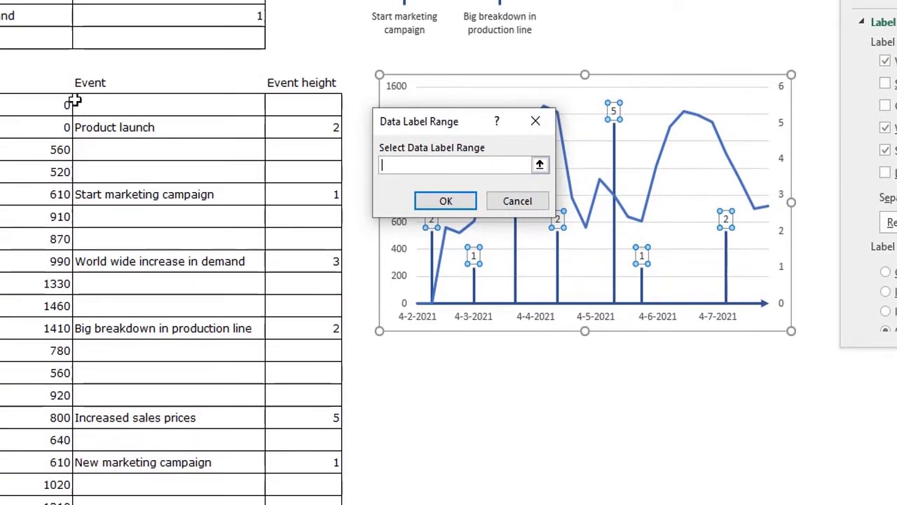
pyautogui.moveTo(74, 104); pyautogui.dragTo(280, 499)
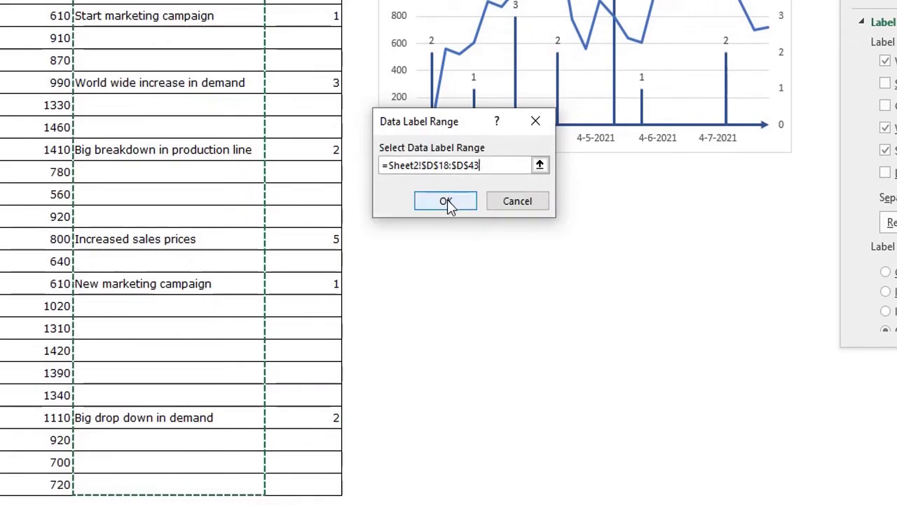
pyautogui.click(446, 201)
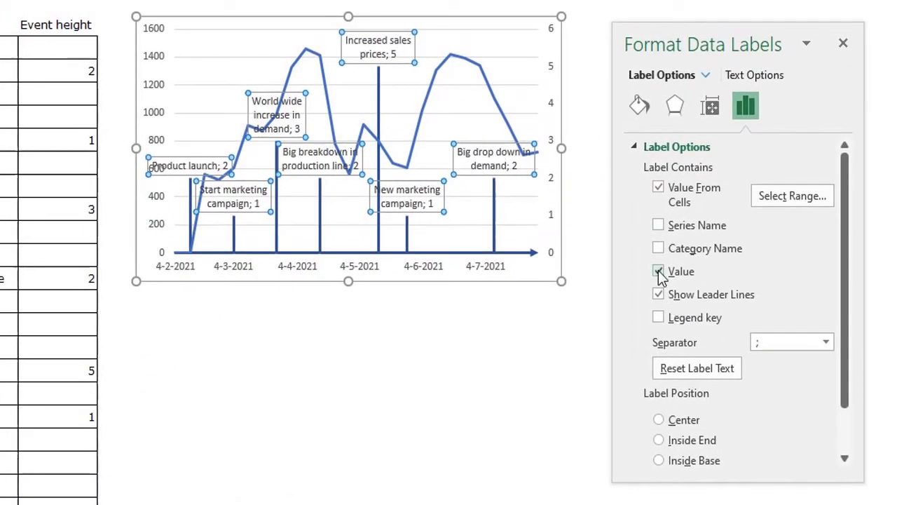
pyautogui.click(658, 272)
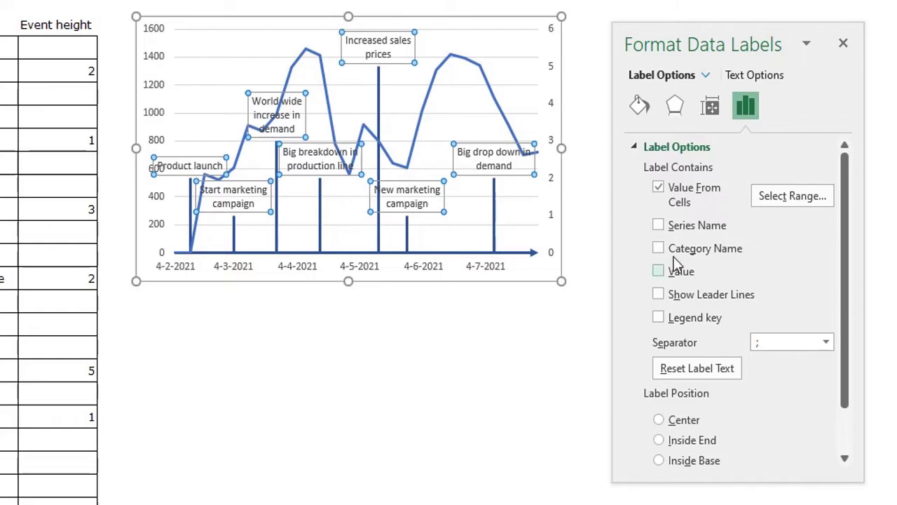
pyautogui.click(844, 45)
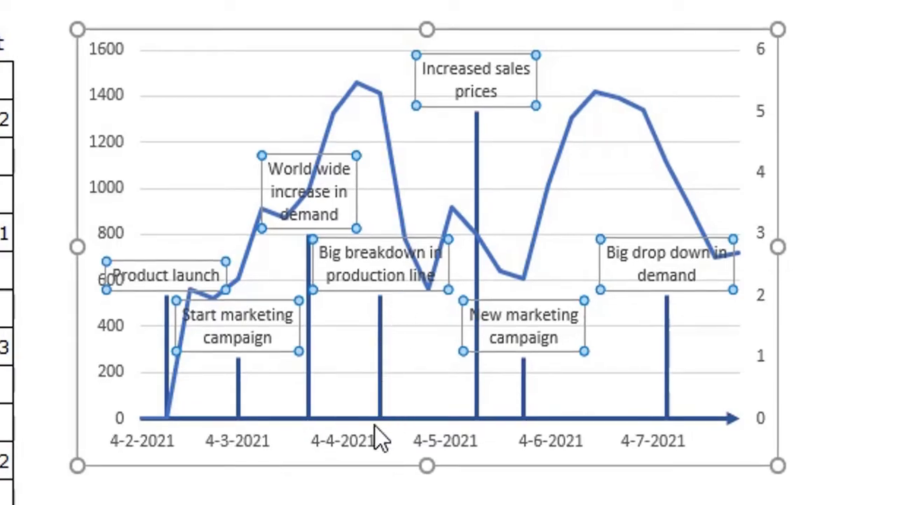
pyautogui.press('Escape')
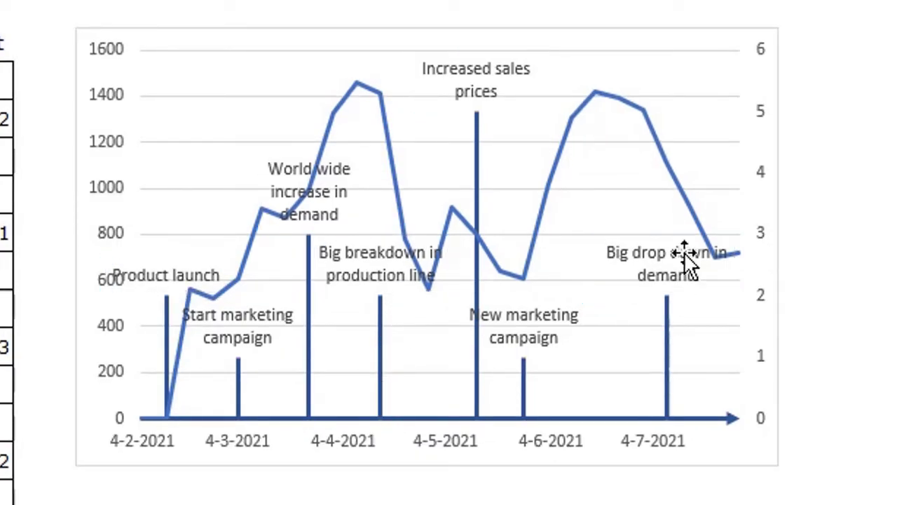
# Try deleting the primary vertical axis of the sales chart and undo the deletion.
pyautogui.click(106, 186)
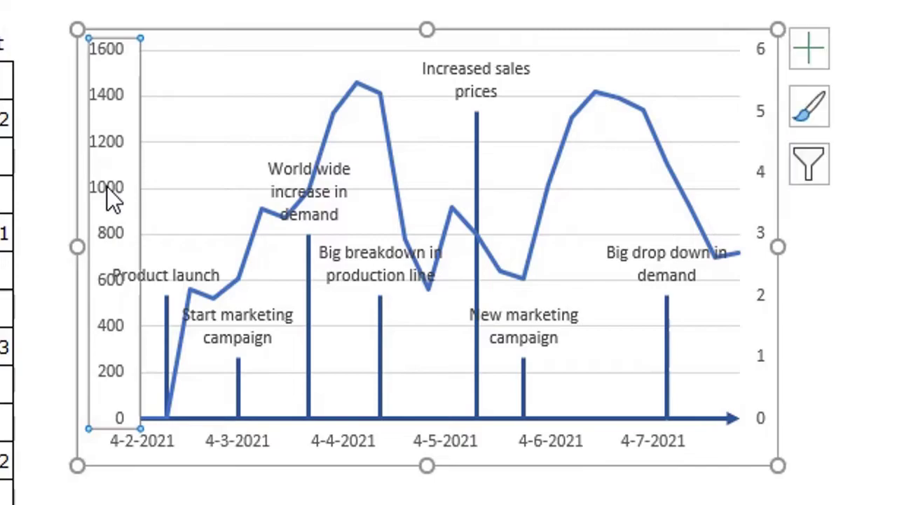
pyautogui.click(112, 203)
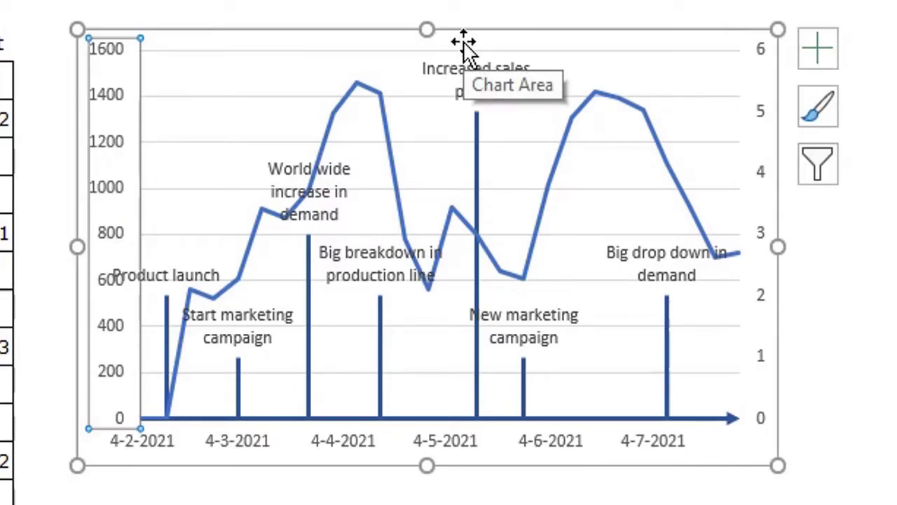
pyautogui.press('Delete')
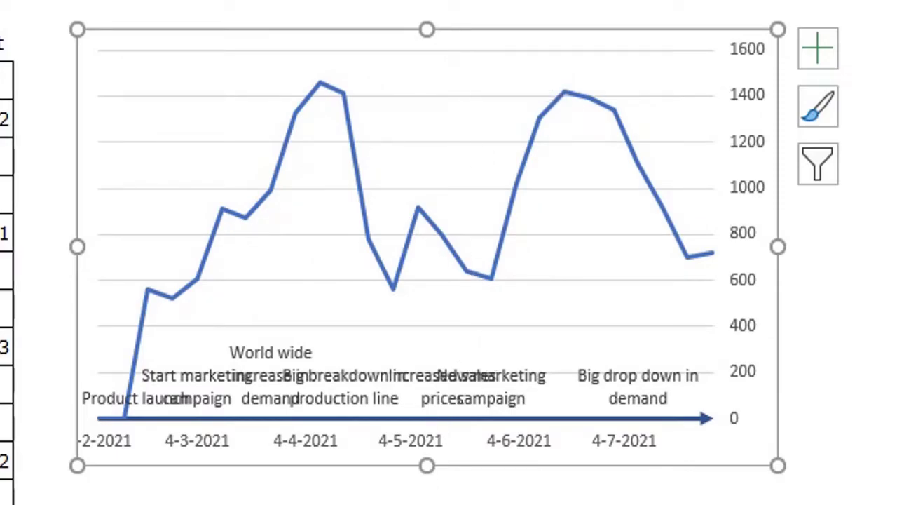
pyautogui.hotkey('ctrl', 'z')
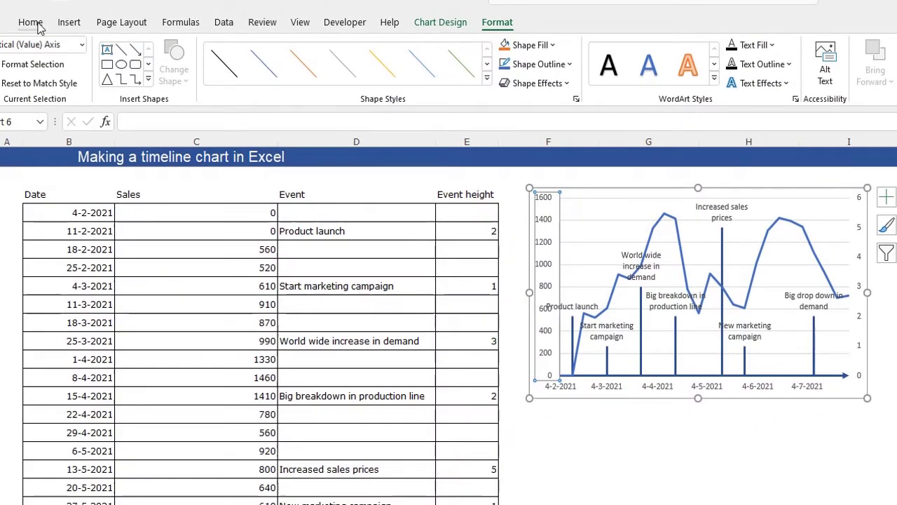
# Set the font colour of both the primary and secondary vertical axes of the sales chart to white.
pyautogui.click(40, 27)
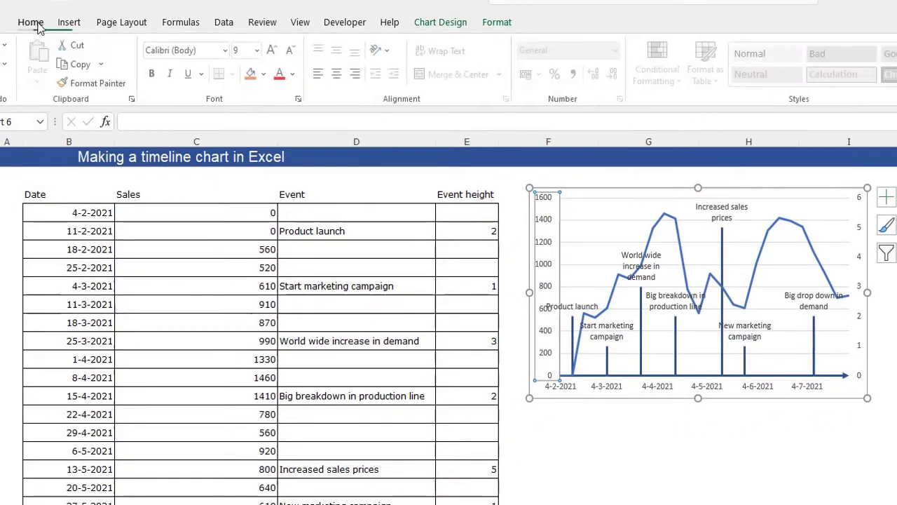
pyautogui.click(295, 77)
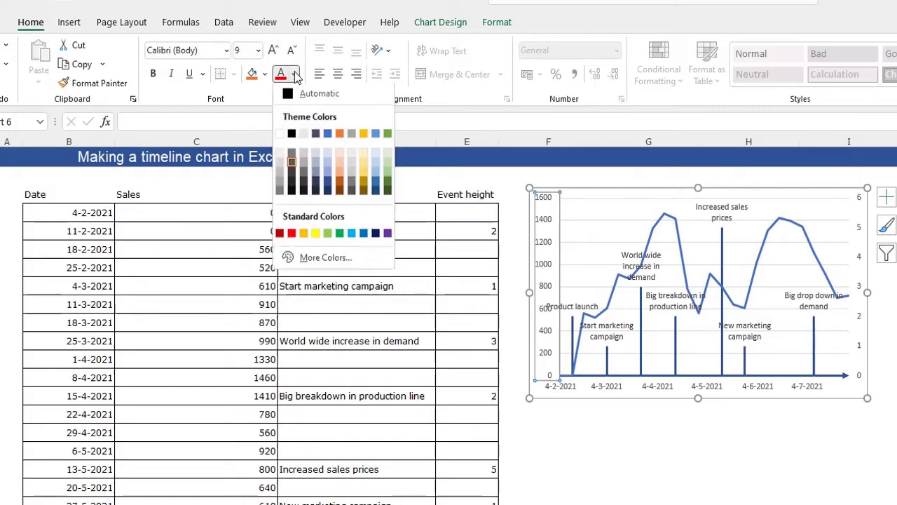
pyautogui.click(281, 134)
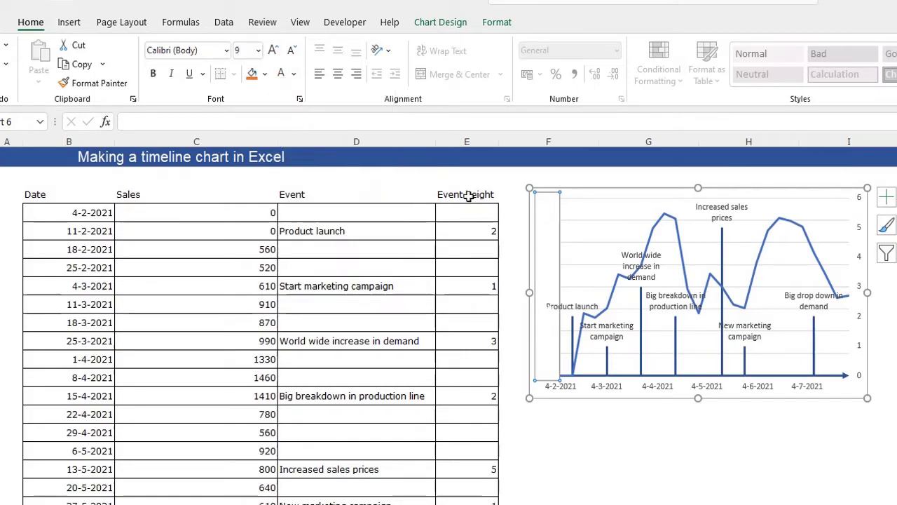
pyautogui.click(860, 232)
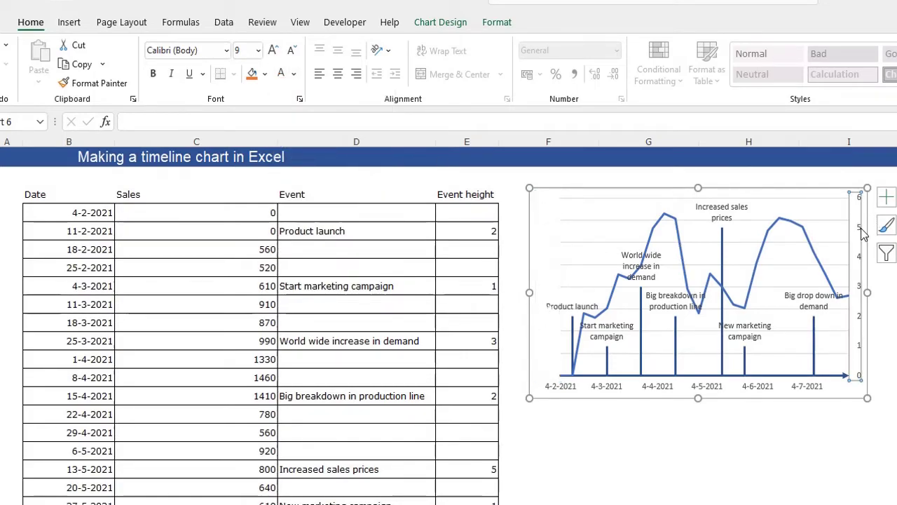
pyautogui.click(281, 75)
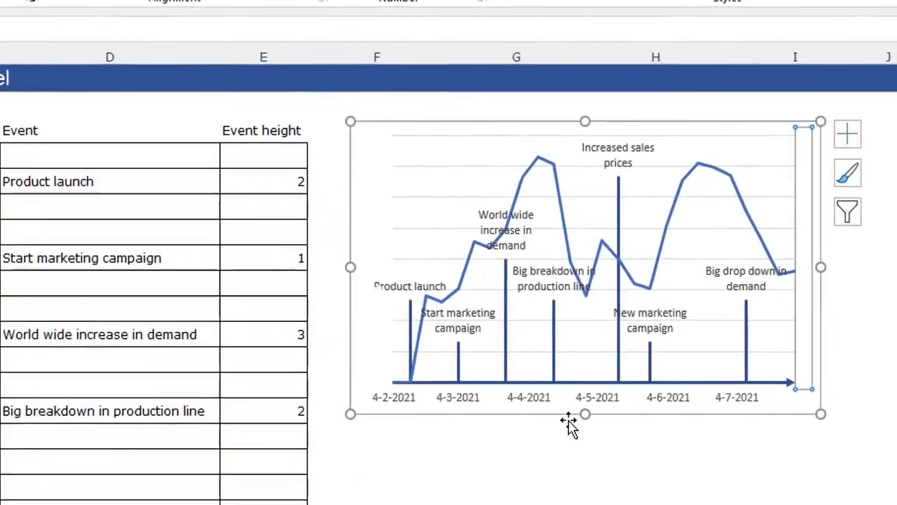
# Delete the horizontal gridlines from the sales chart and deselect the chart.
pyautogui.click(438, 197)
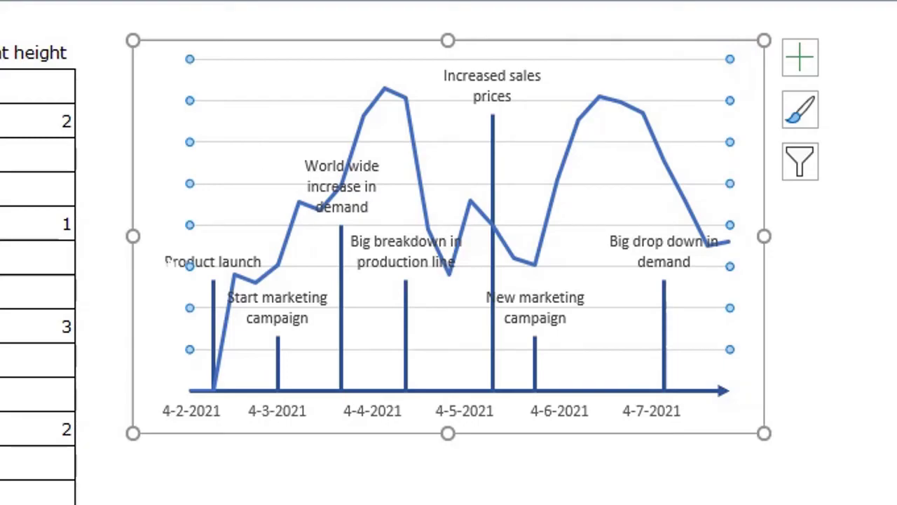
pyautogui.press('Delete')
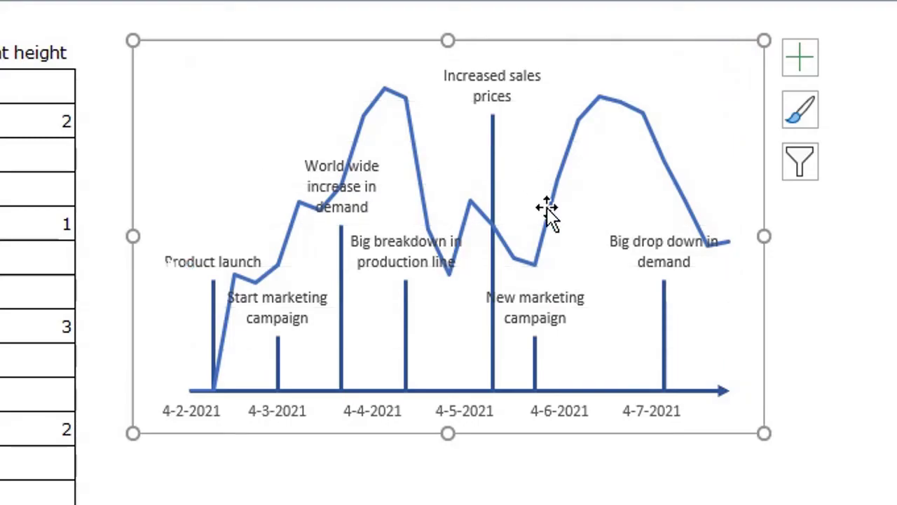
pyautogui.click(508, 485)
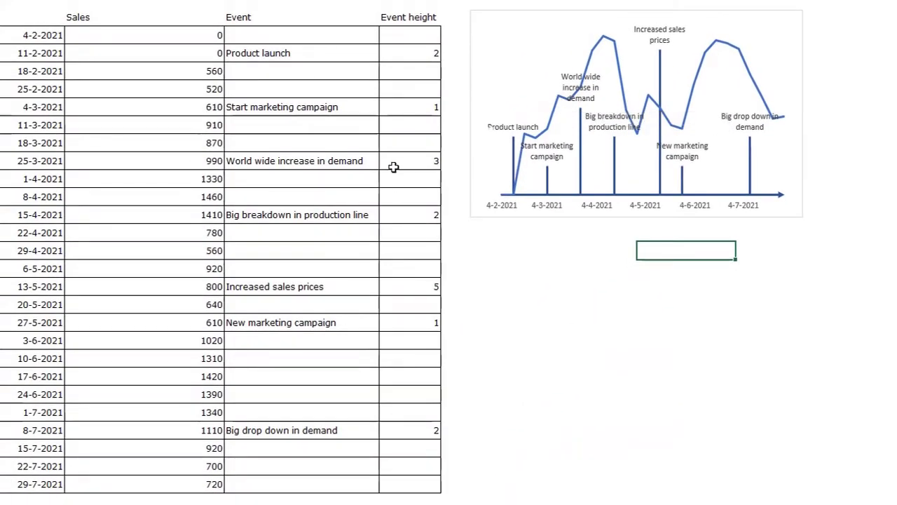
# Set the event height of Product launch to 3 and of Start marketing campaign to 0,5.
pyautogui.click(411, 55)
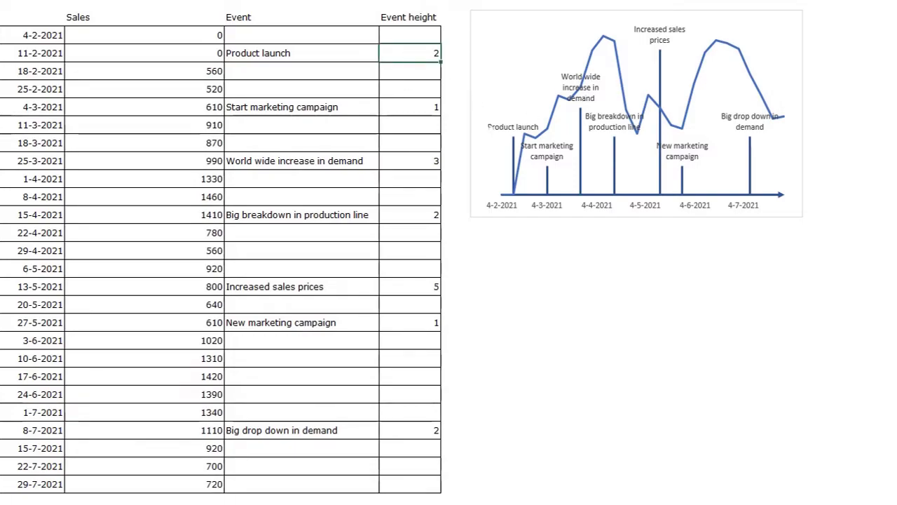
pyautogui.write('3')
pyautogui.press('Return')
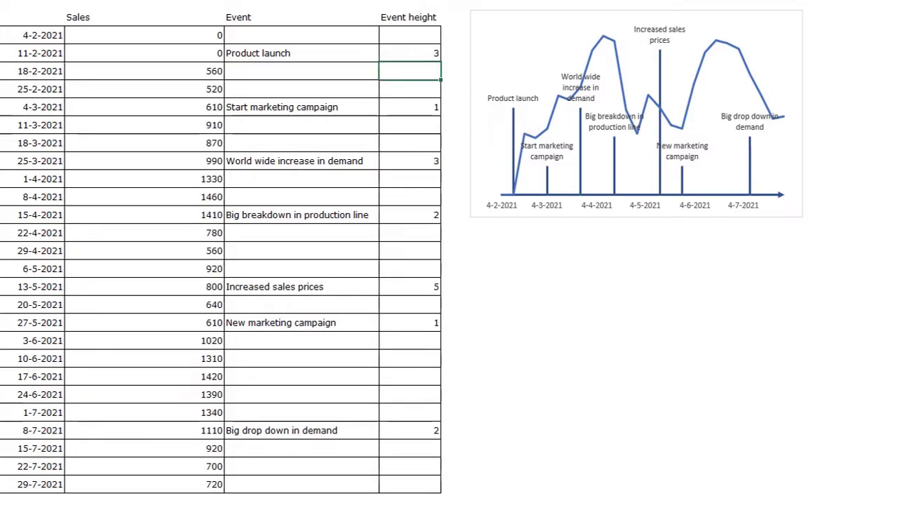
pyautogui.click(424, 103)
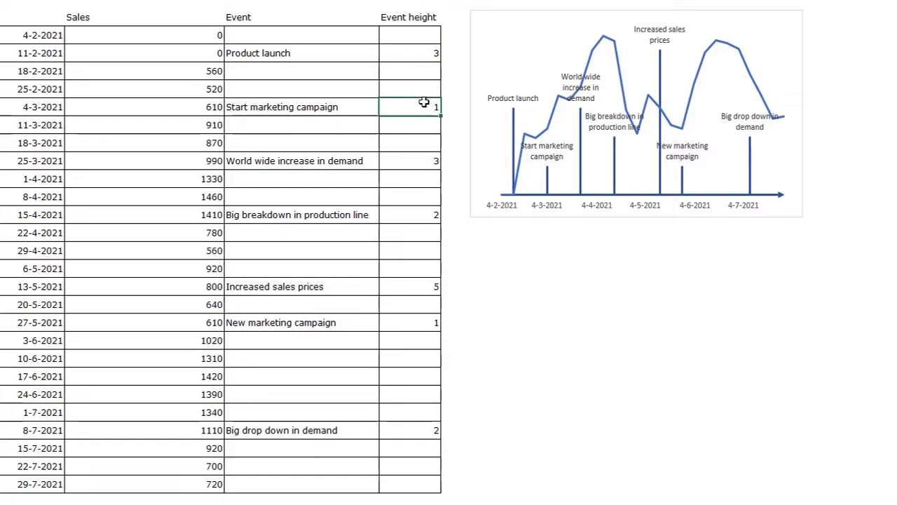
pyautogui.press('Return')
# Try an event height of 1 for World wide increase in demand and settle on 1,5.
pyautogui.click(408, 160)
pyautogui.moveTo(617, 68)
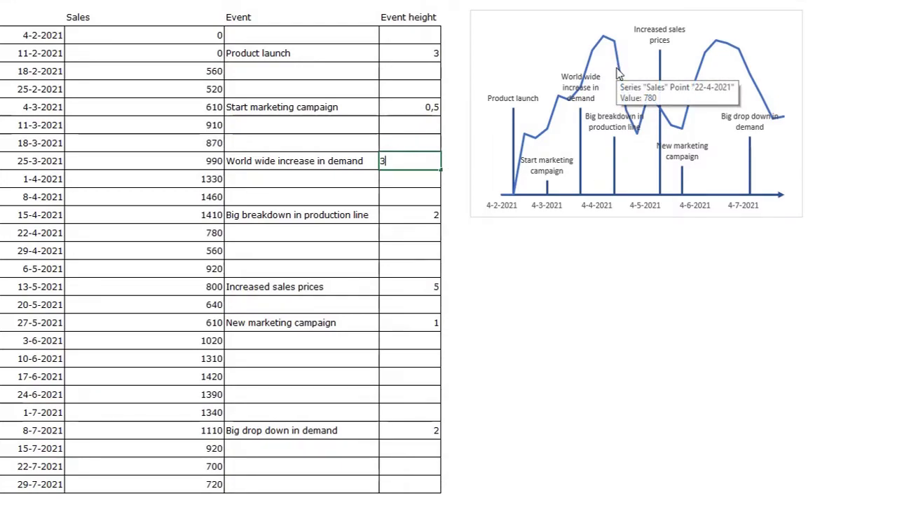
pyautogui.press('BackSpace')
pyautogui.press('Return')
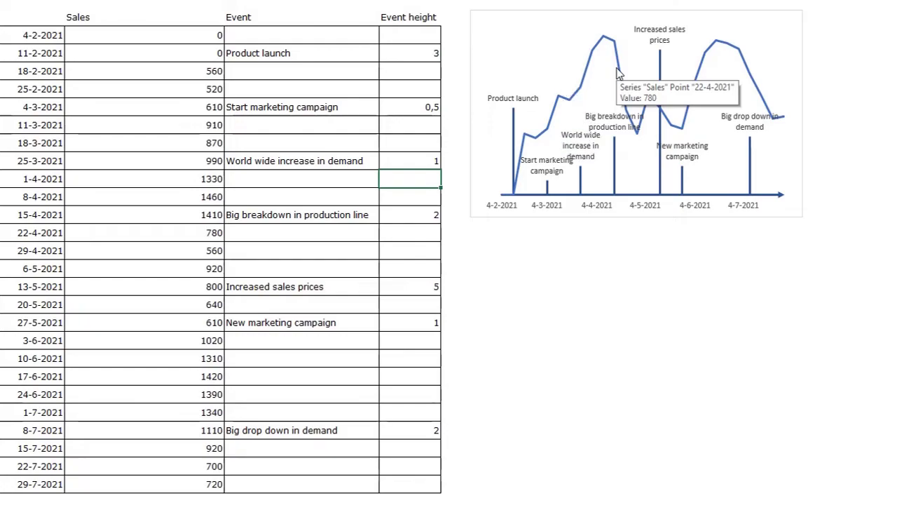
pyautogui.press('Up')
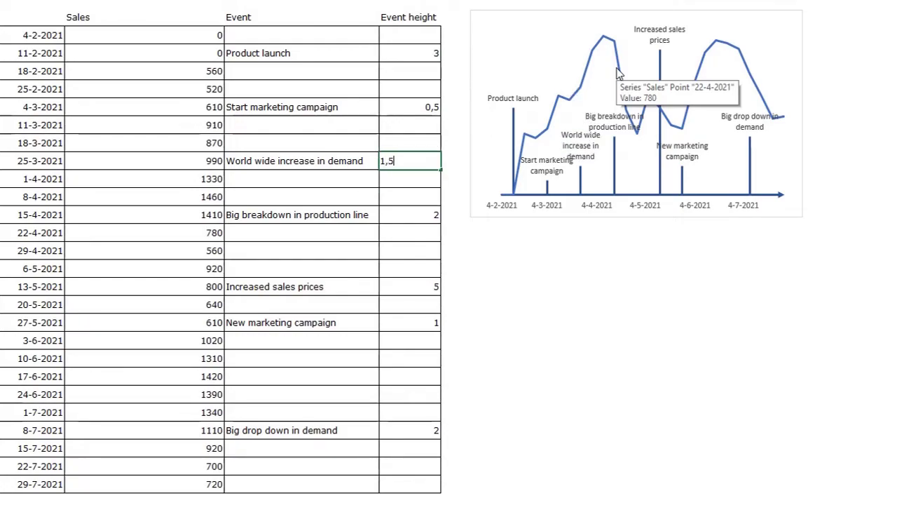
pyautogui.press('Return')
# Try an event height of 1 for Big breakdown in production line and settle on 0,5.
pyautogui.click(431, 210)
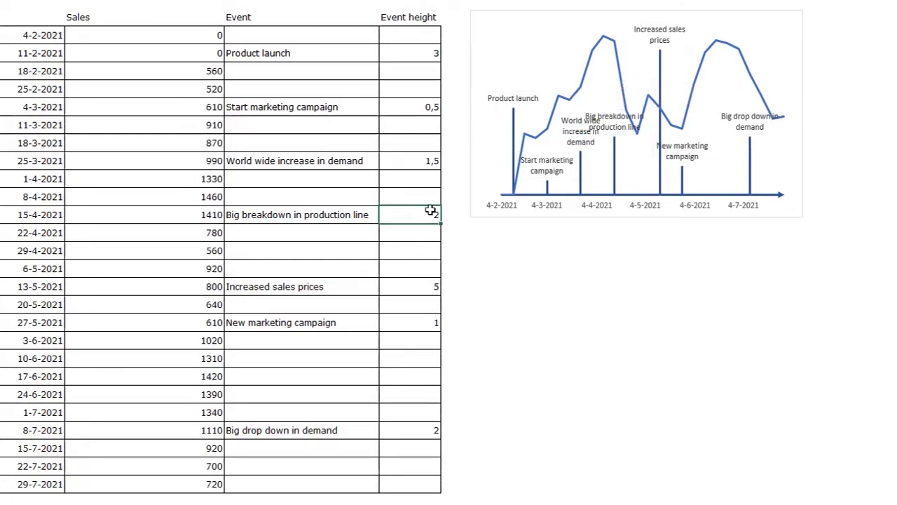
pyautogui.write('1')
pyautogui.press('Return')
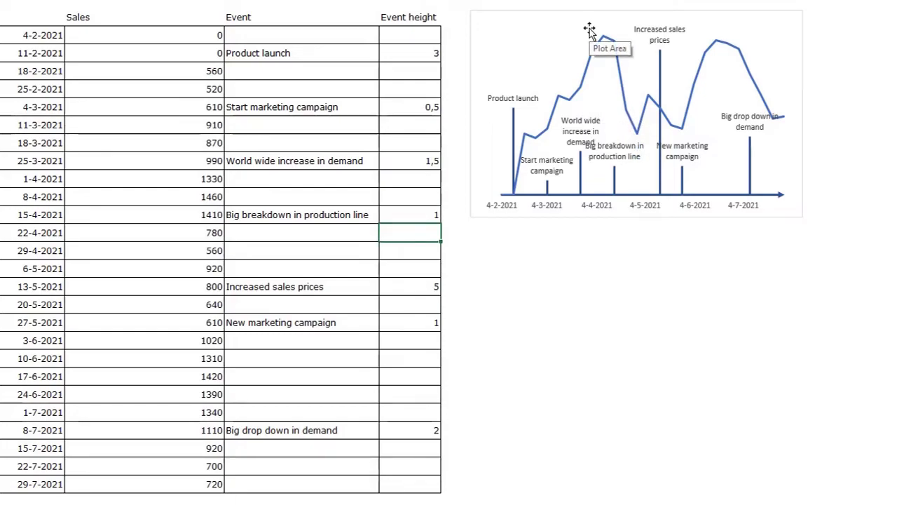
pyautogui.press('Up')
pyautogui.write('0,')
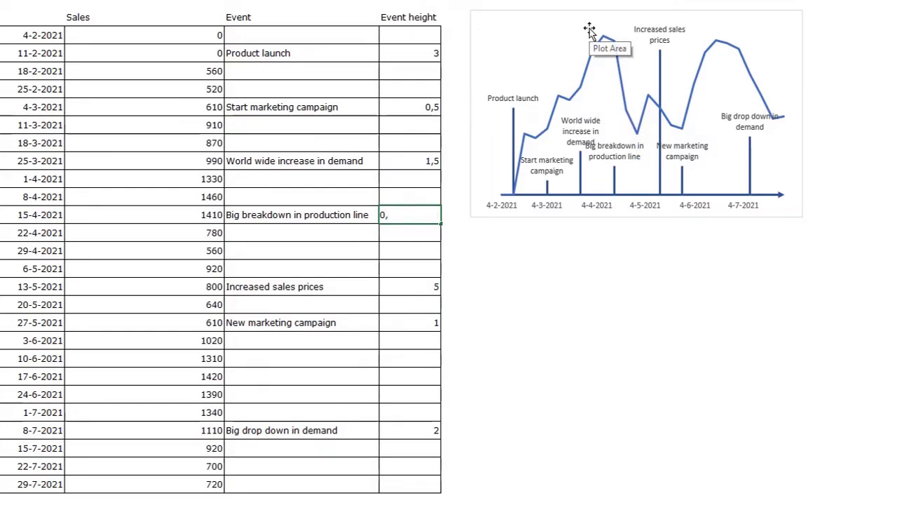
pyautogui.write('5')
pyautogui.press('Return')
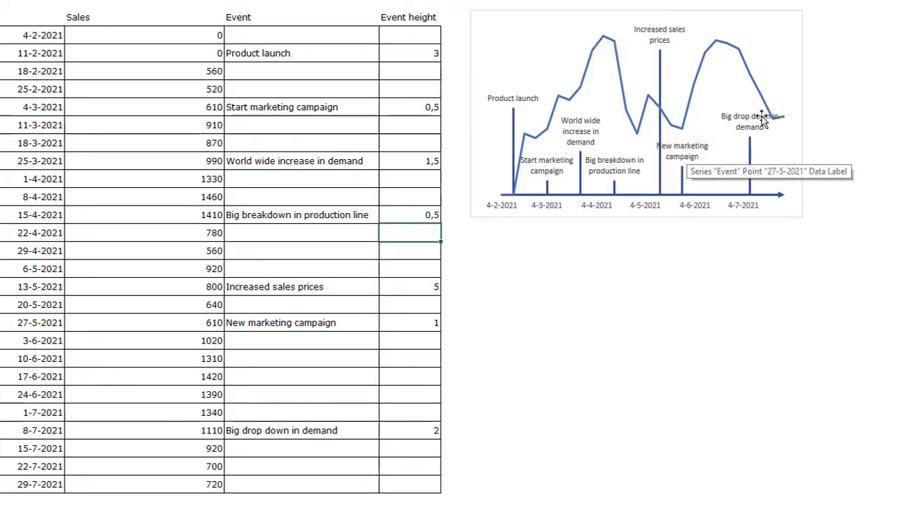
# Set the event height of Big drop down in demand to 1,5 and of Start marketing campaign to 4.
pyautogui.click(404, 431)
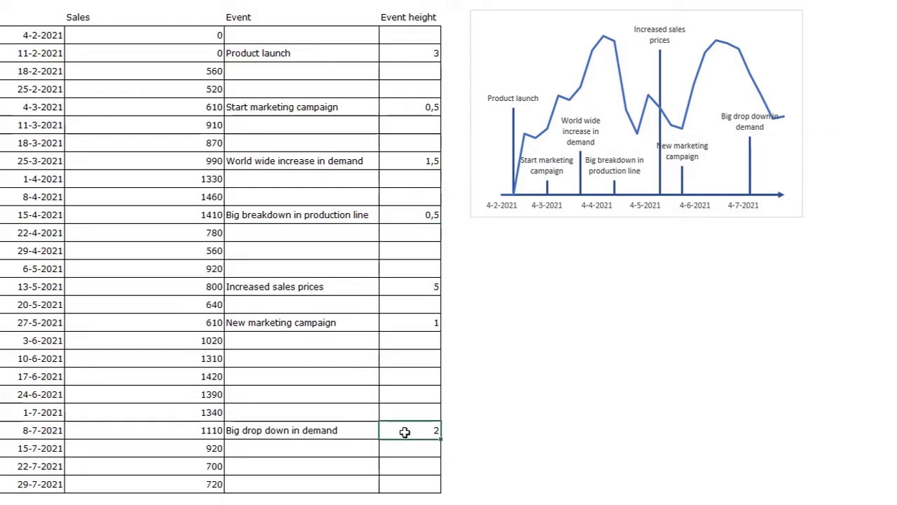
pyautogui.write('1,5')
pyautogui.press('Return')
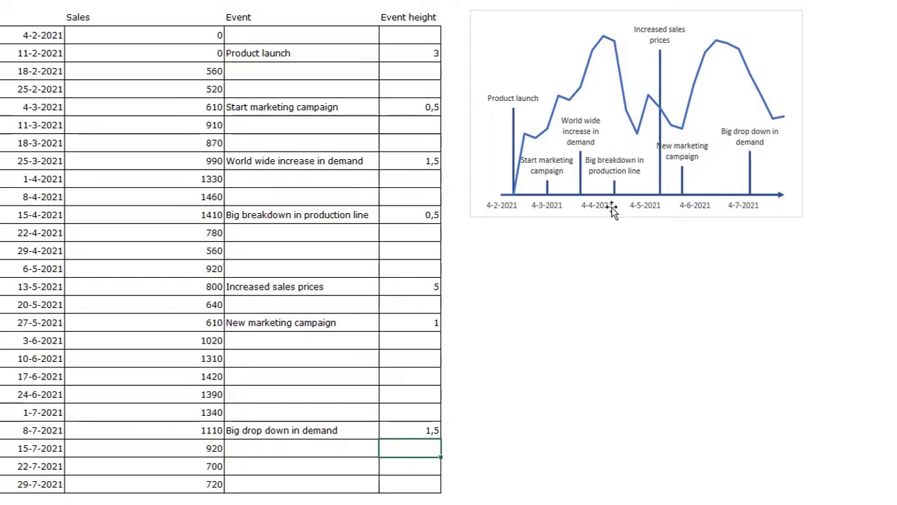
pyautogui.click(392, 105)
pyautogui.write('4')
pyautogui.press('Return')
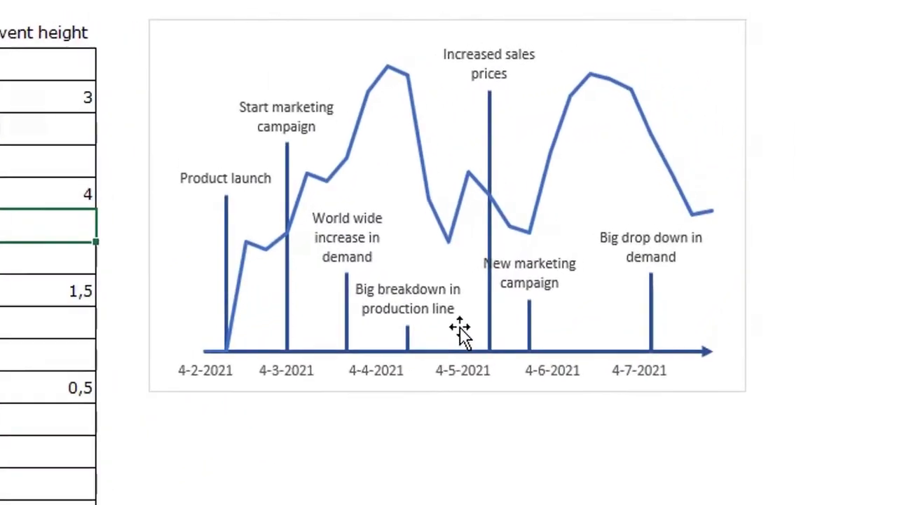
# Select only the New marketing campaign data label and make its text box taller and narrower.
pyautogui.click(506, 304)
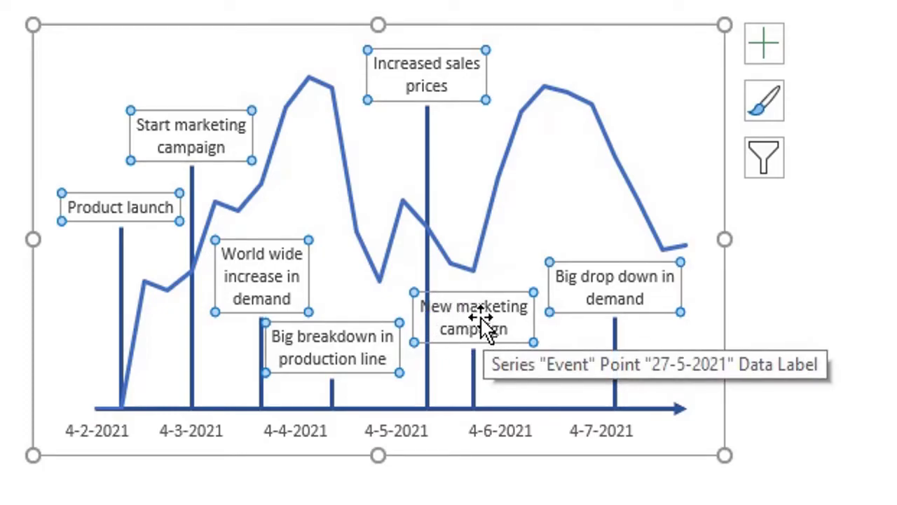
pyautogui.click(480, 316)
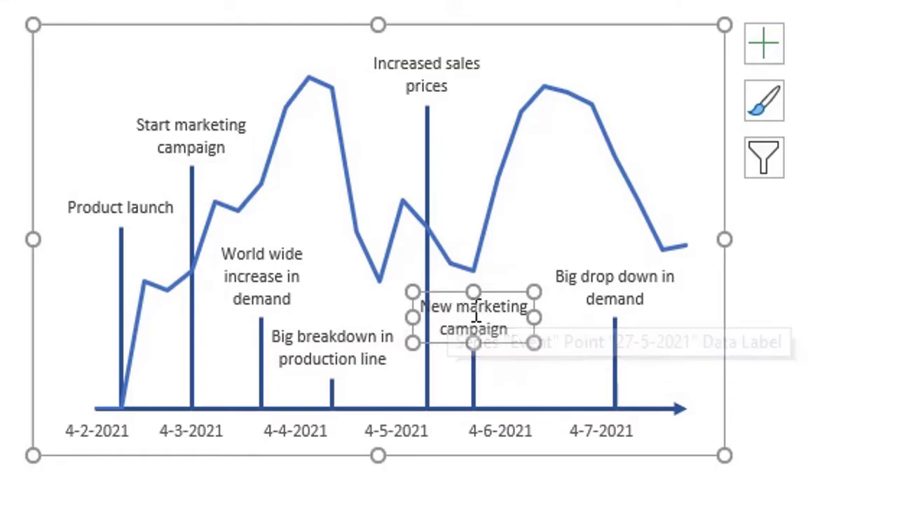
pyautogui.moveTo(474, 292); pyautogui.dragTo(474, 280)
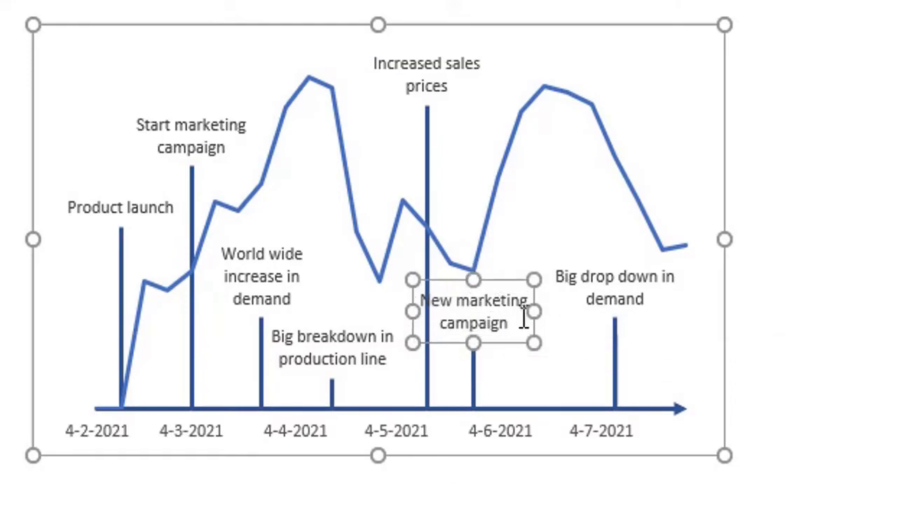
pyautogui.moveTo(533, 310); pyautogui.dragTo(551, 311)
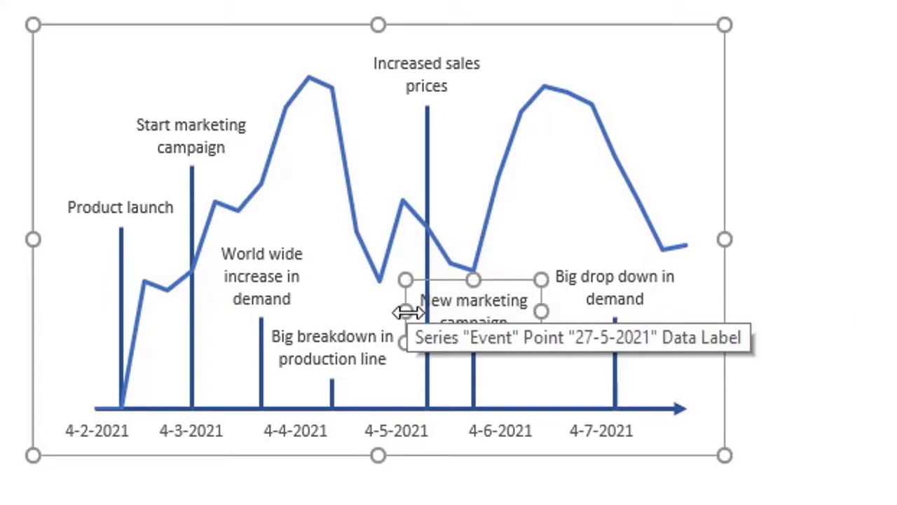
pyautogui.moveTo(405, 312); pyautogui.dragTo(430, 310)
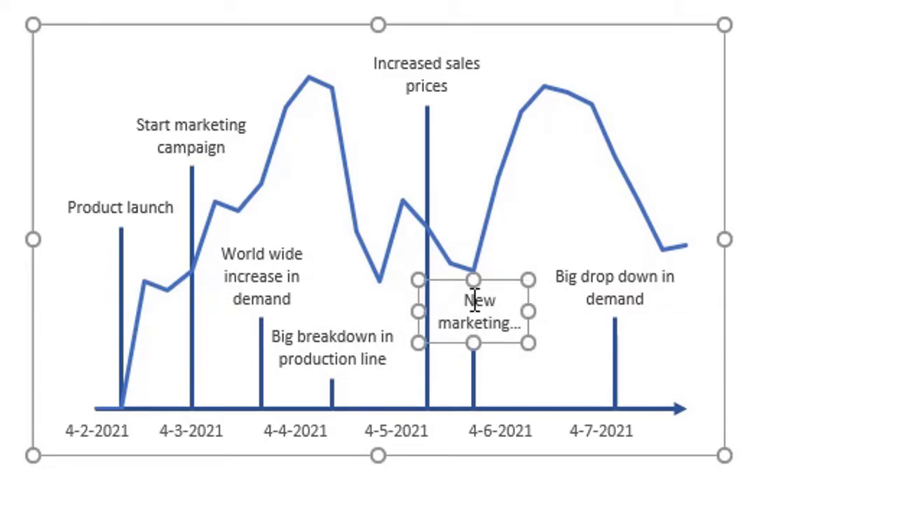